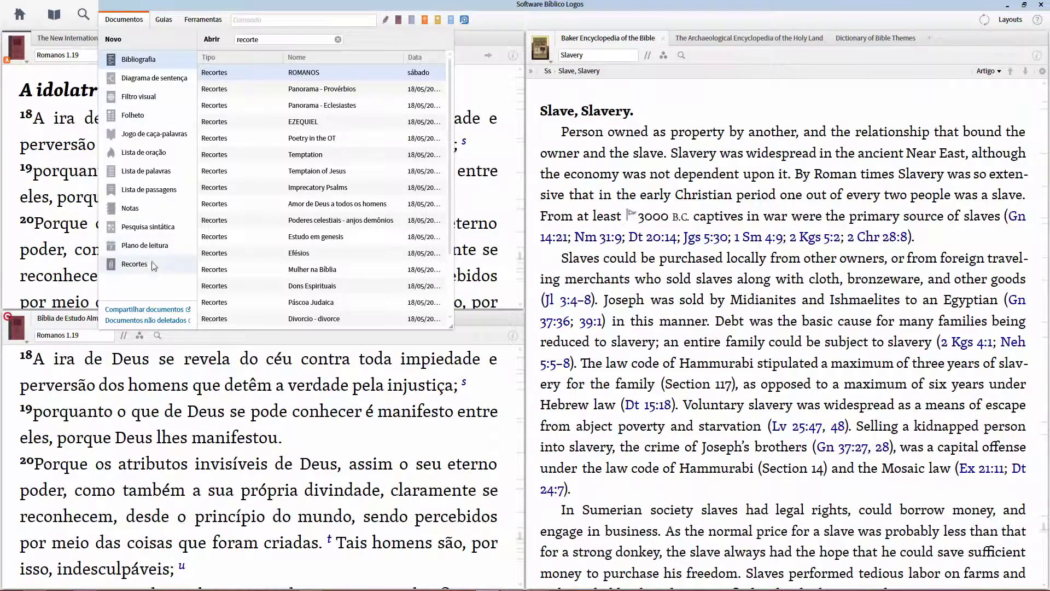
# Create a clippings document titled "Sobre a Escravidão" and move it into the pane holding The New International Version (1984)
pyautogui.click(137, 264)
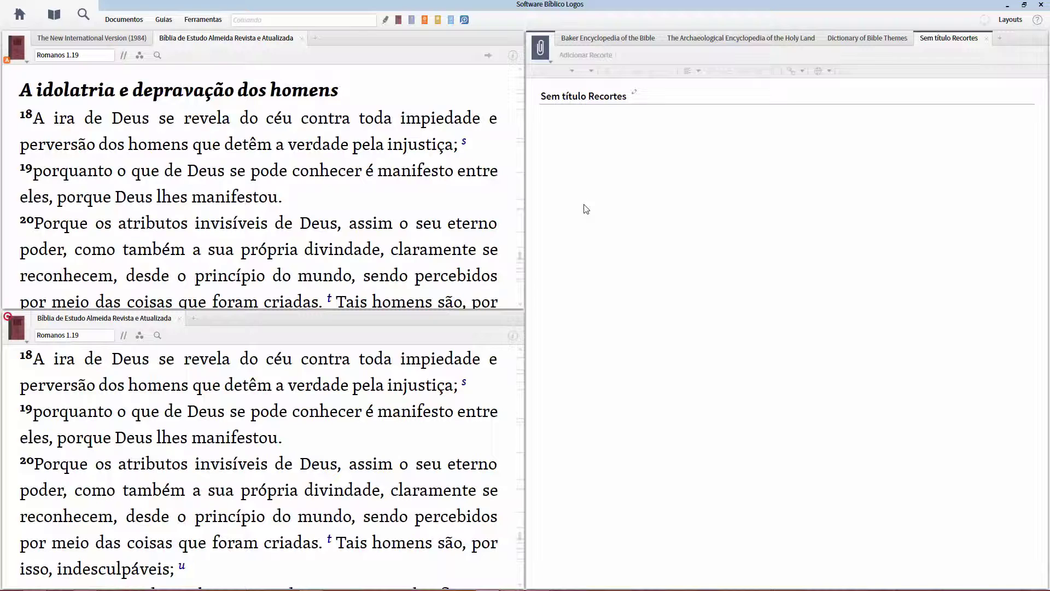
pyautogui.click(622, 97)
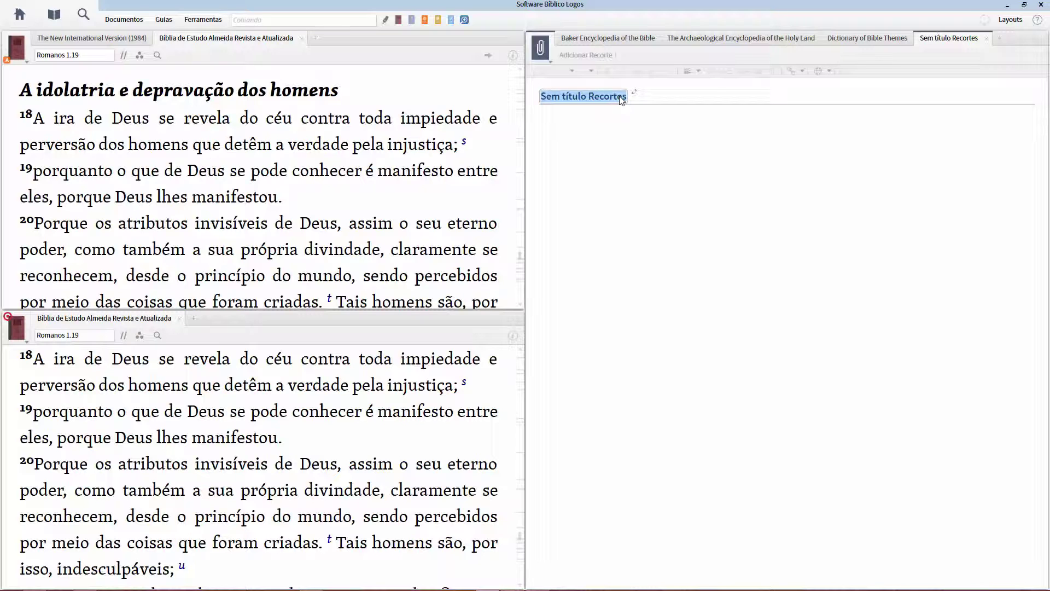
pyautogui.write('So')
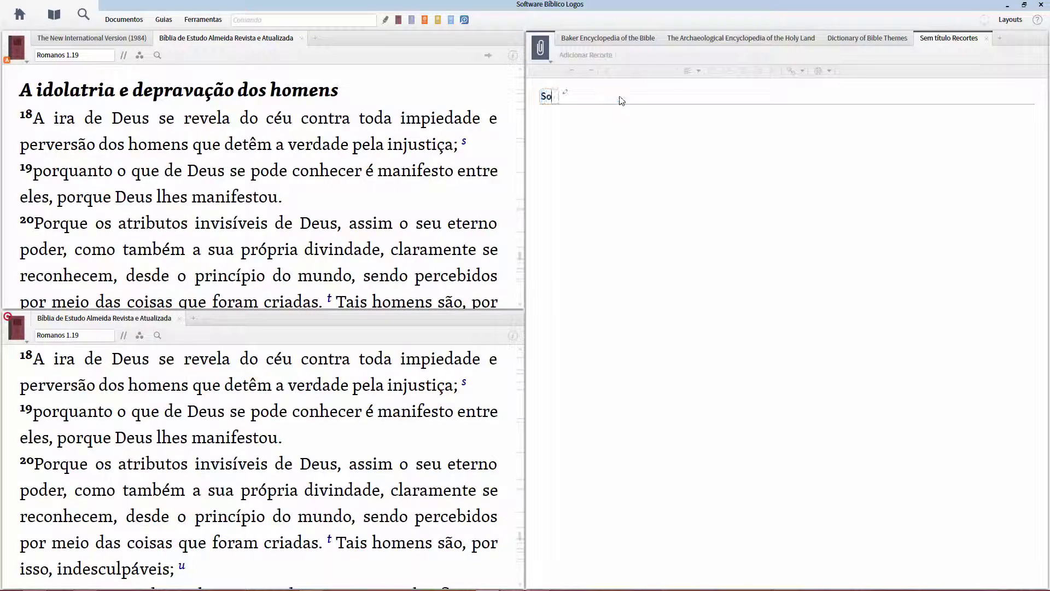
pyautogui.write('bre a Escravidão')
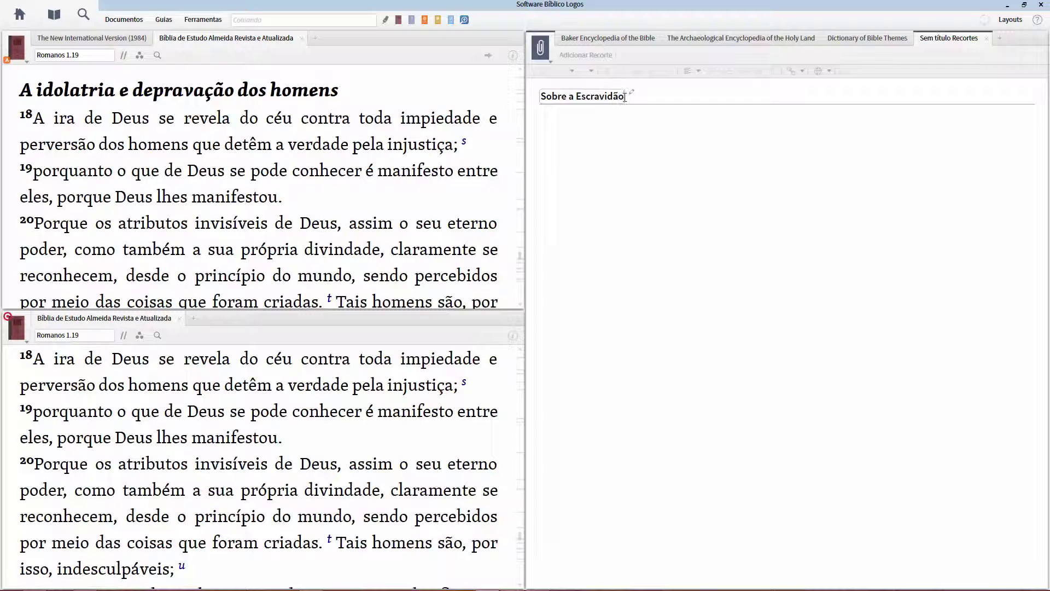
pyautogui.click(628, 138)
pyautogui.moveTo(946, 41)
pyautogui.mouseDown()
pyautogui.moveTo(935, 67)
pyautogui.moveTo(799, 153)
pyautogui.moveTo(233, 217)
pyautogui.mouseUp()
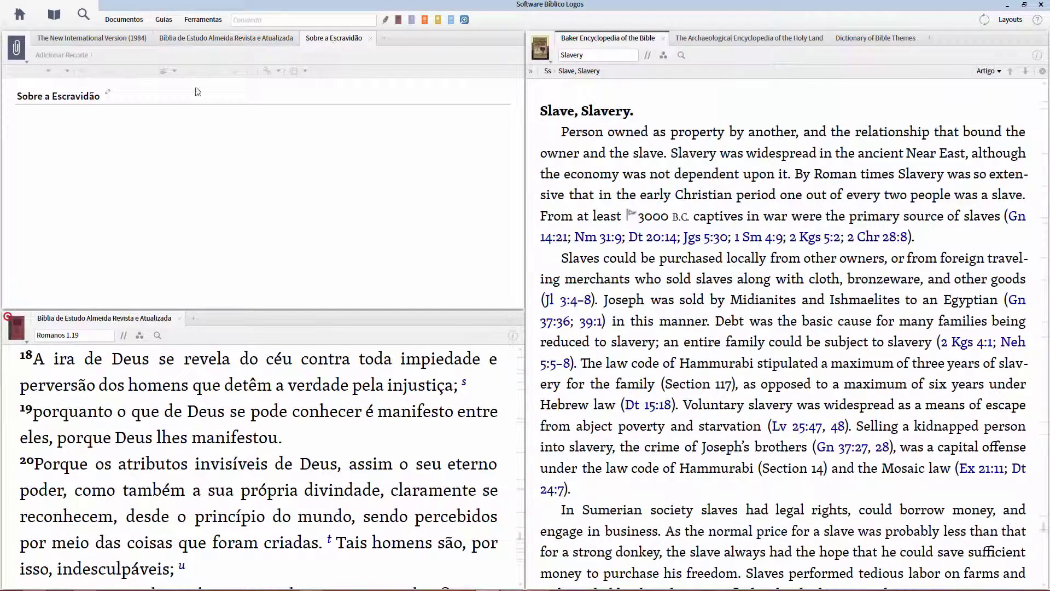
pyautogui.click(318, 57)
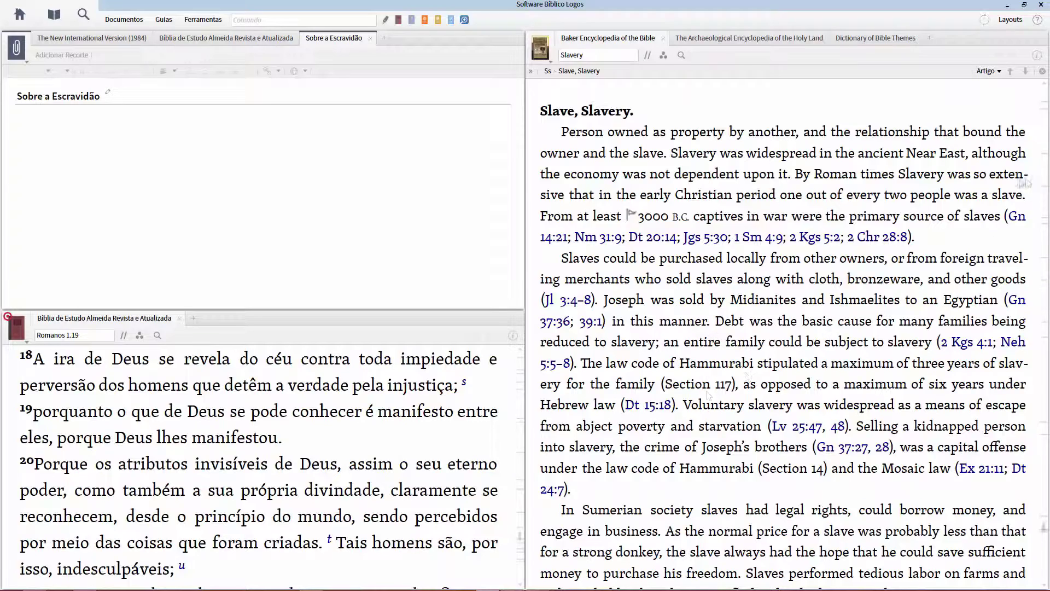
# Add the Baker Encyclopedia sentence beginning "The law code of Hammurabi stipulated" and ending at Dt 15:18 as a clipping
pyautogui.scroll(-6, 817, 275)
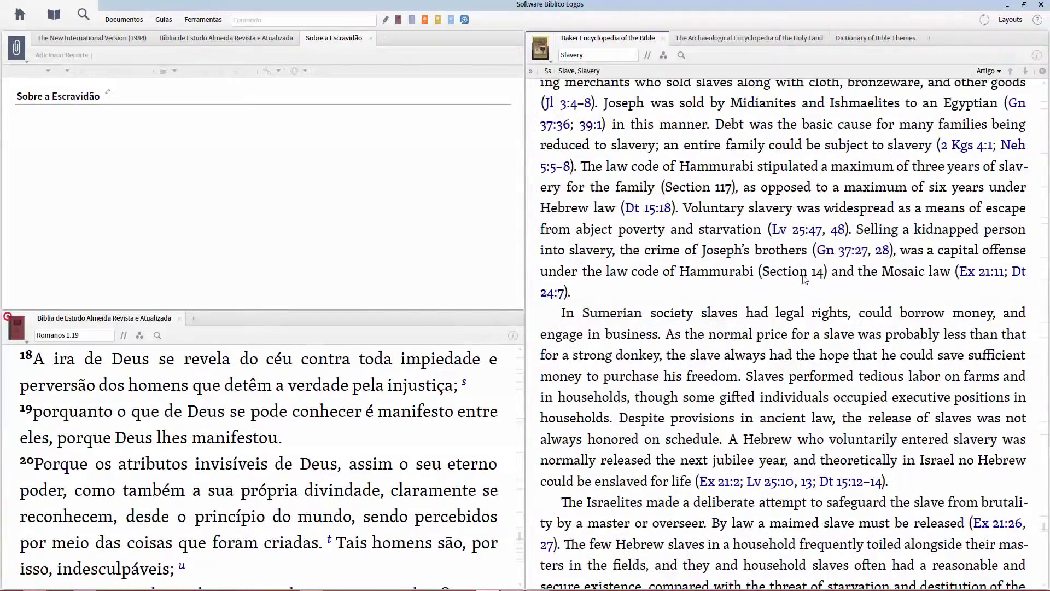
pyautogui.scroll(-10, 803, 279)
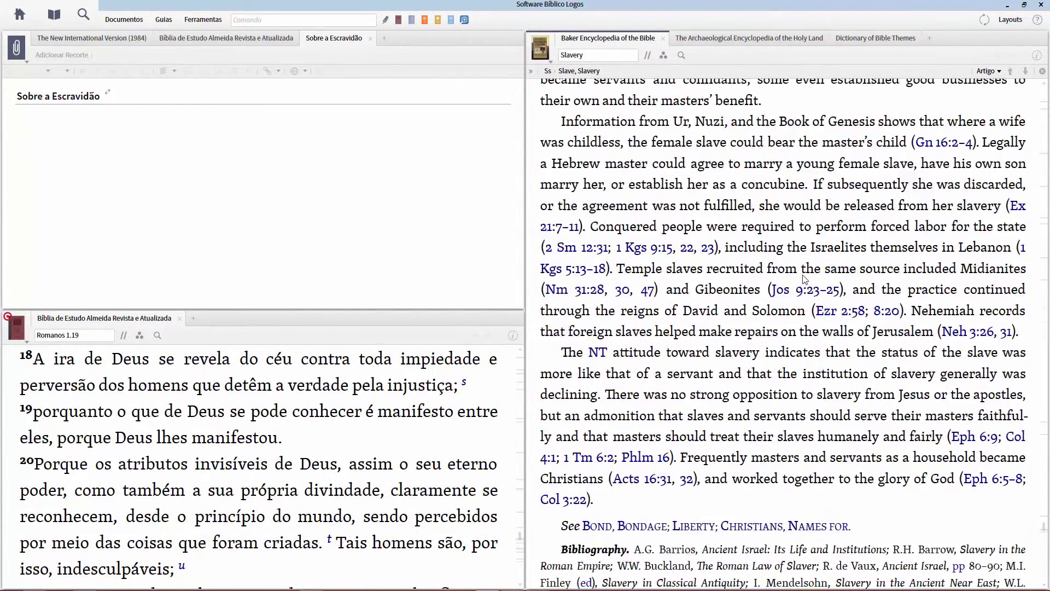
pyautogui.scroll(10, 803, 279)
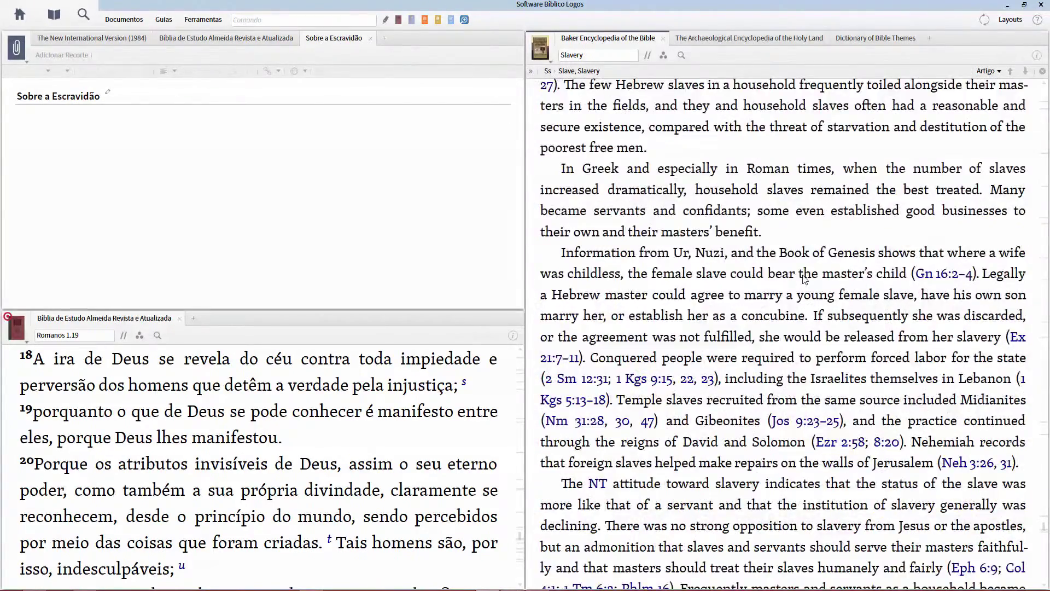
pyautogui.scroll(5, 803, 279)
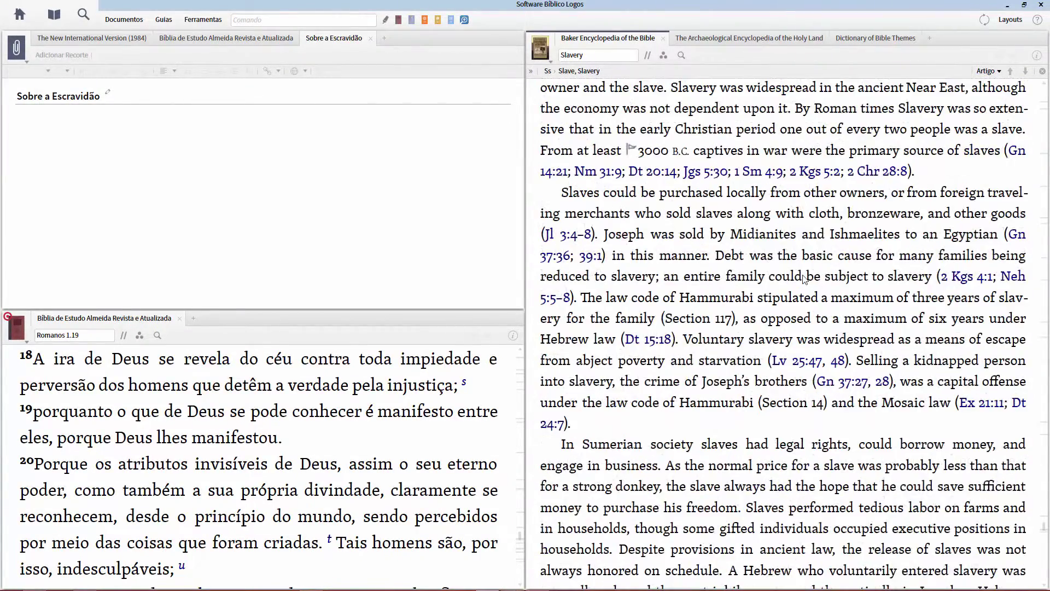
pyautogui.scroll(2, 803, 278)
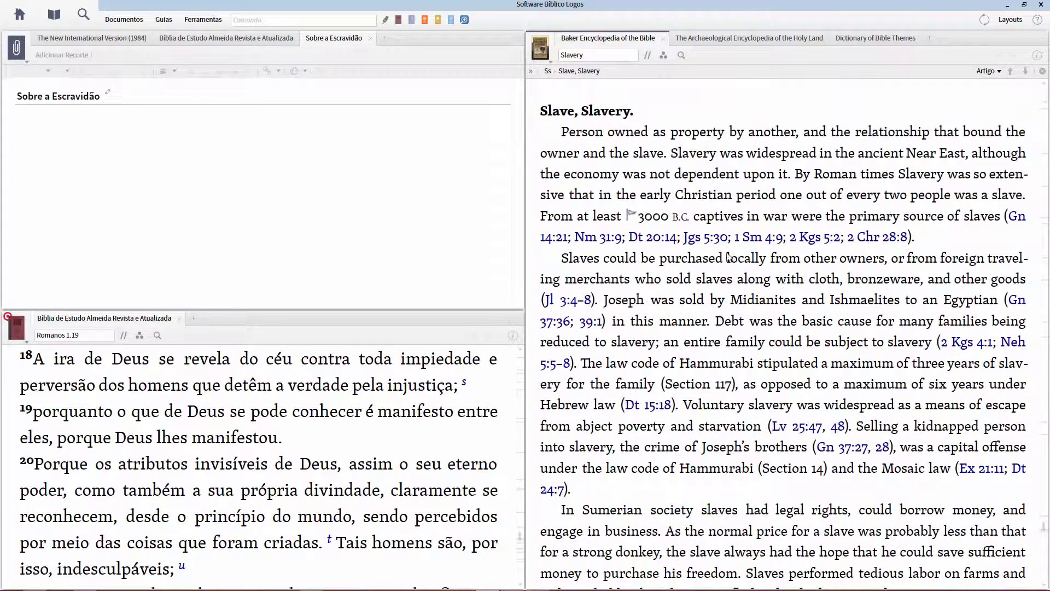
pyautogui.moveTo(561, 258); pyautogui.dragTo(708, 321)
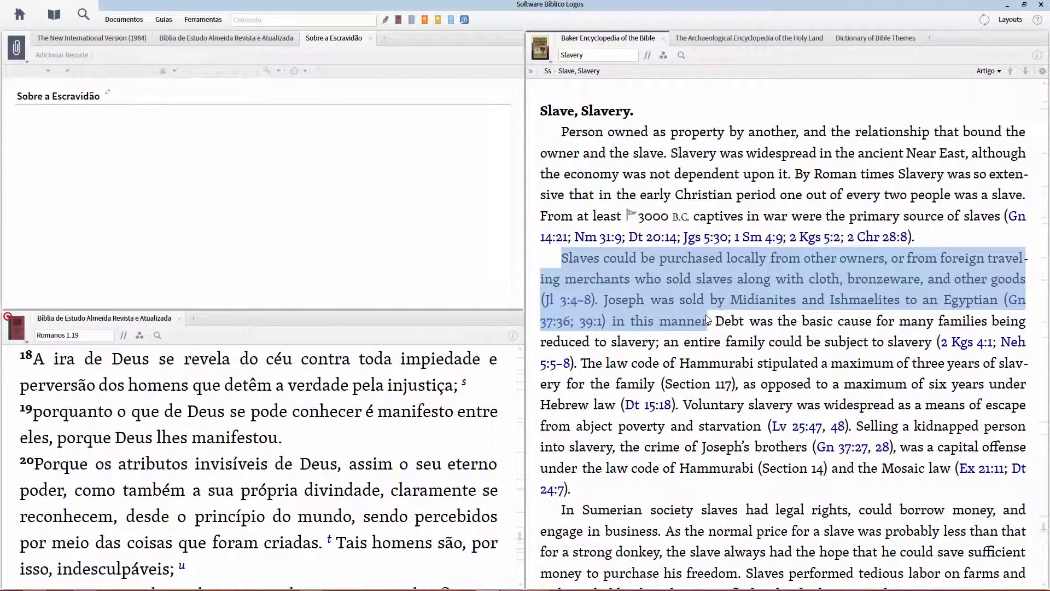
pyautogui.moveTo(580, 363); pyautogui.dragTo(680, 410)
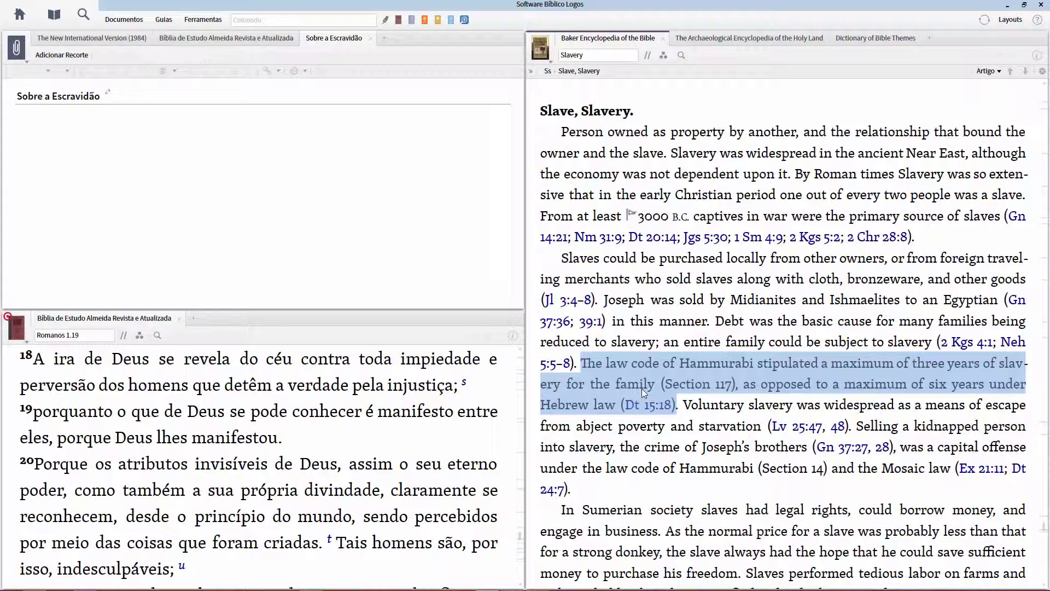
pyautogui.click(66, 56)
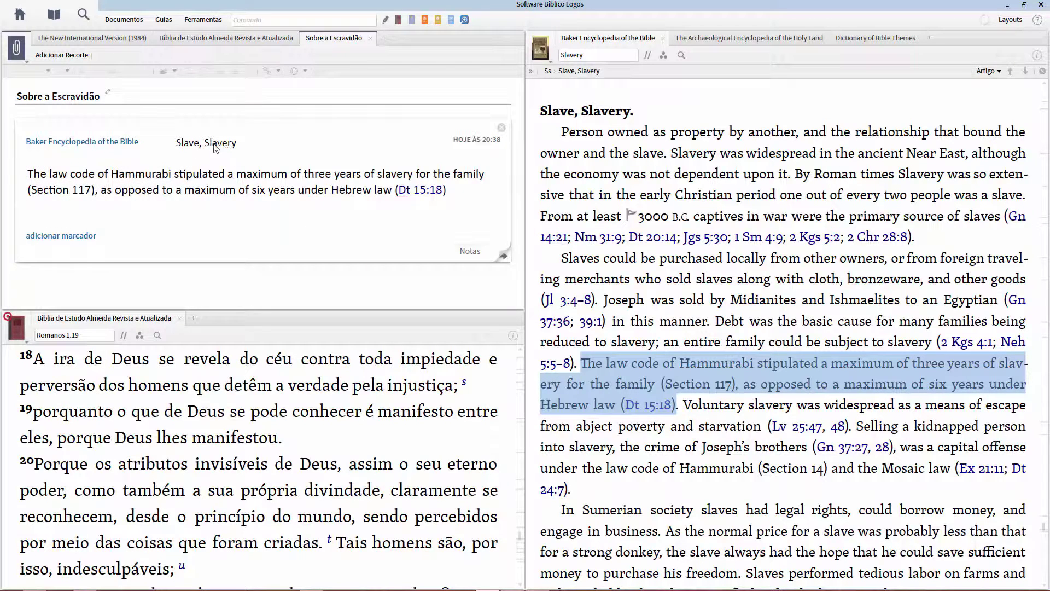
# Close the Baker Encyclopedia of the Bible and reopen it at the clipped passage through the clipping's source link
pyautogui.click(663, 39)
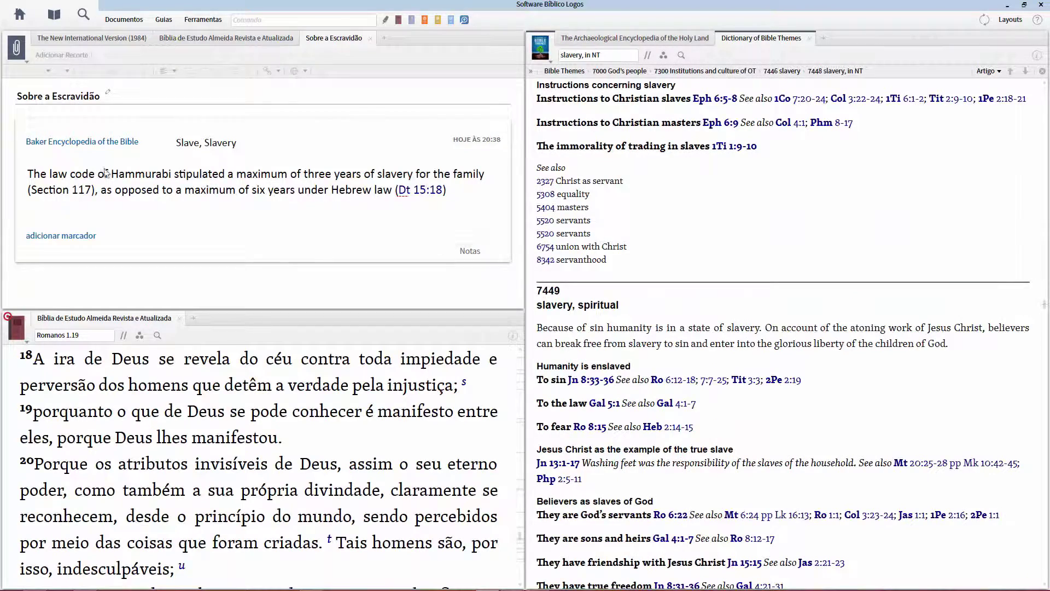
pyautogui.moveTo(71, 147)
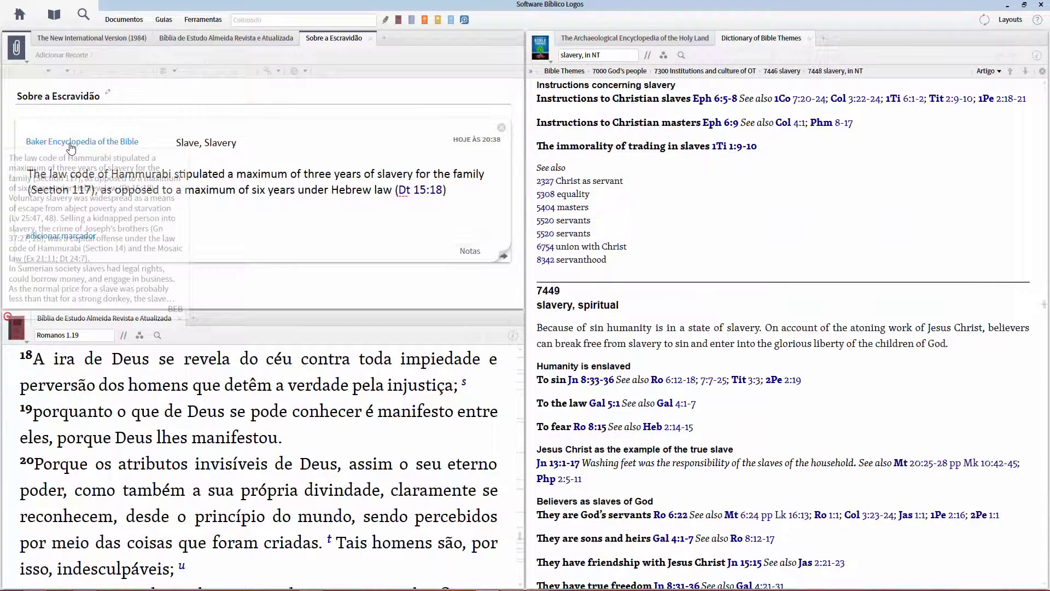
pyautogui.click(71, 147)
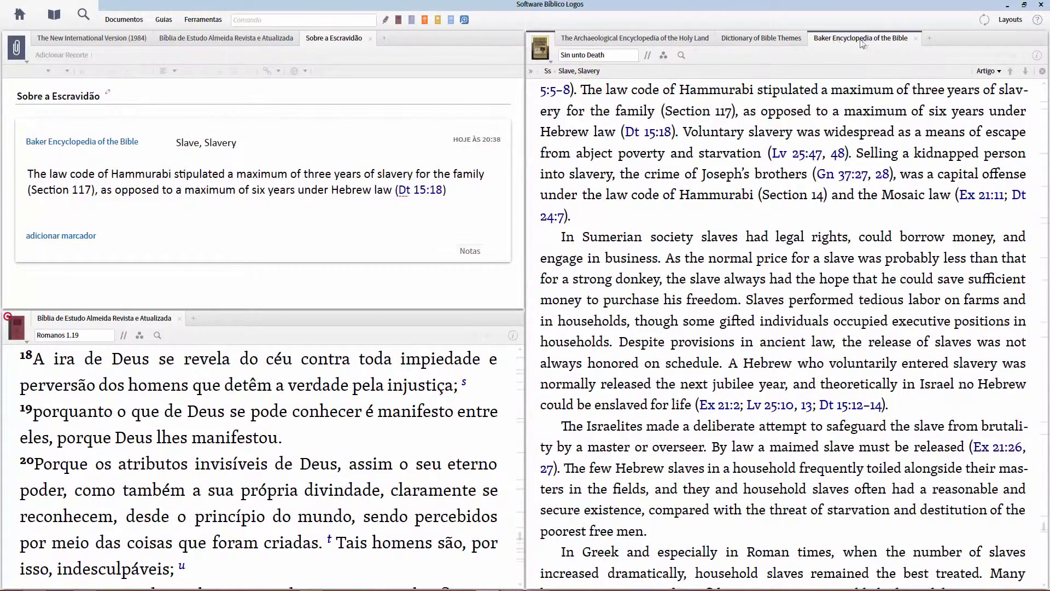
pyautogui.moveTo(860, 44)
pyautogui.scroll(2, 747, 131)
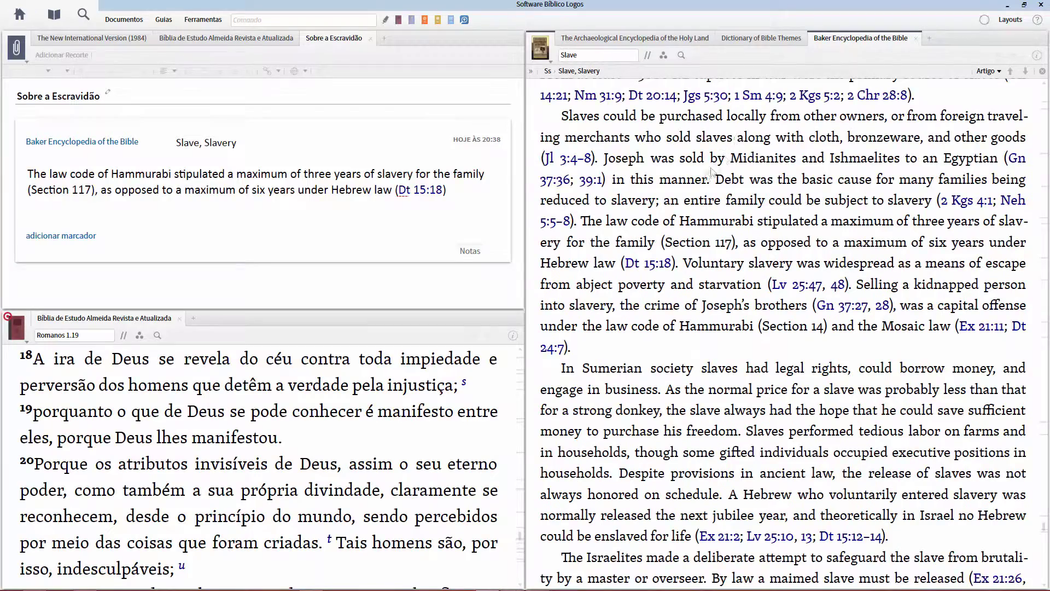
pyautogui.scroll(2, 647, 129)
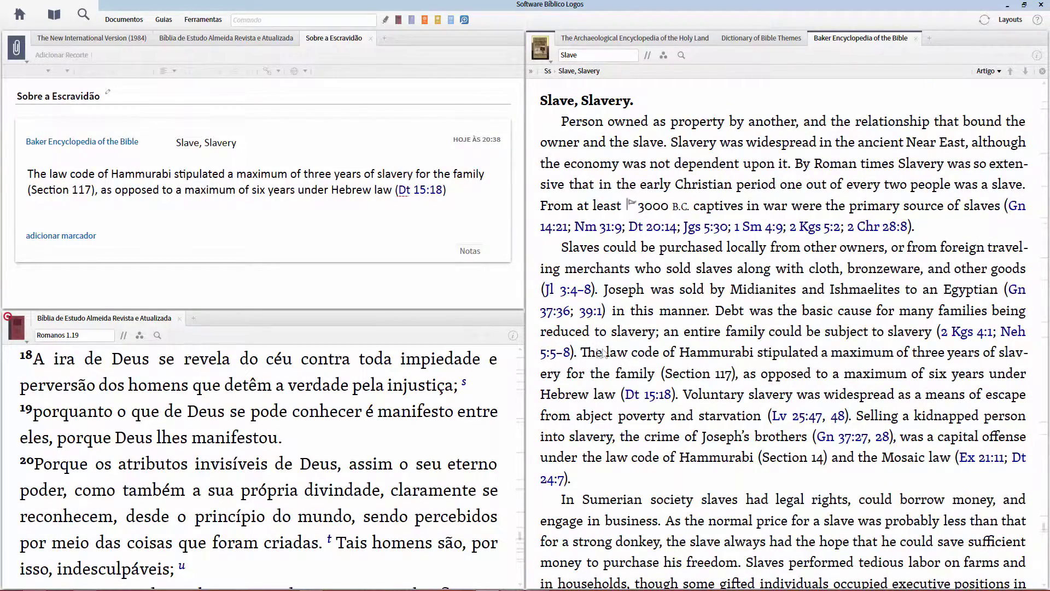
# View the bibliographic information of the Slave, Slavery clipping and return to its text
pyautogui.moveTo(582, 353); pyautogui.dragTo(219, 242)
pyautogui.click(503, 257)
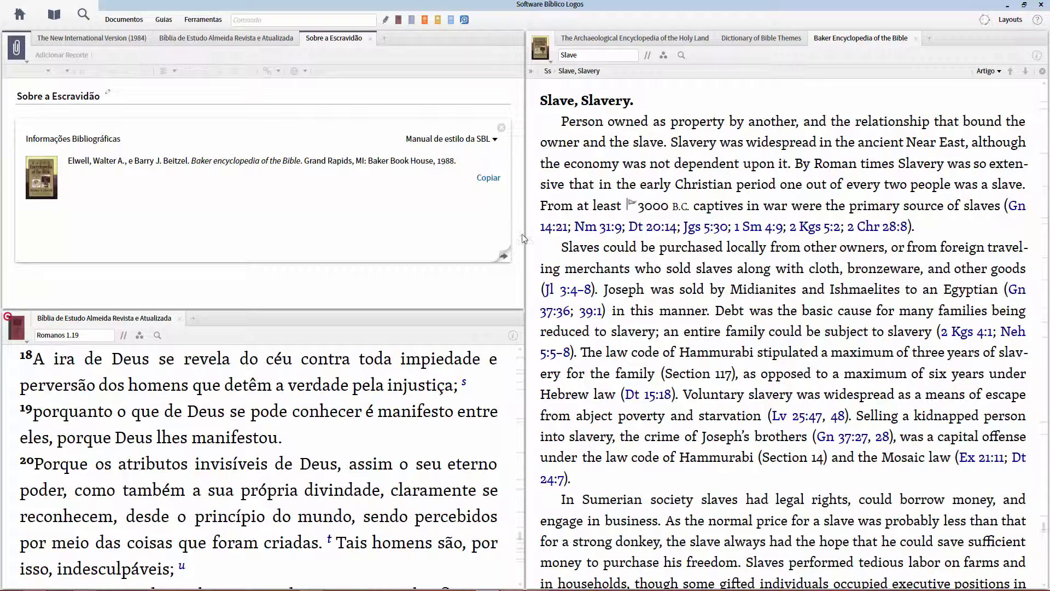
pyautogui.click(503, 256)
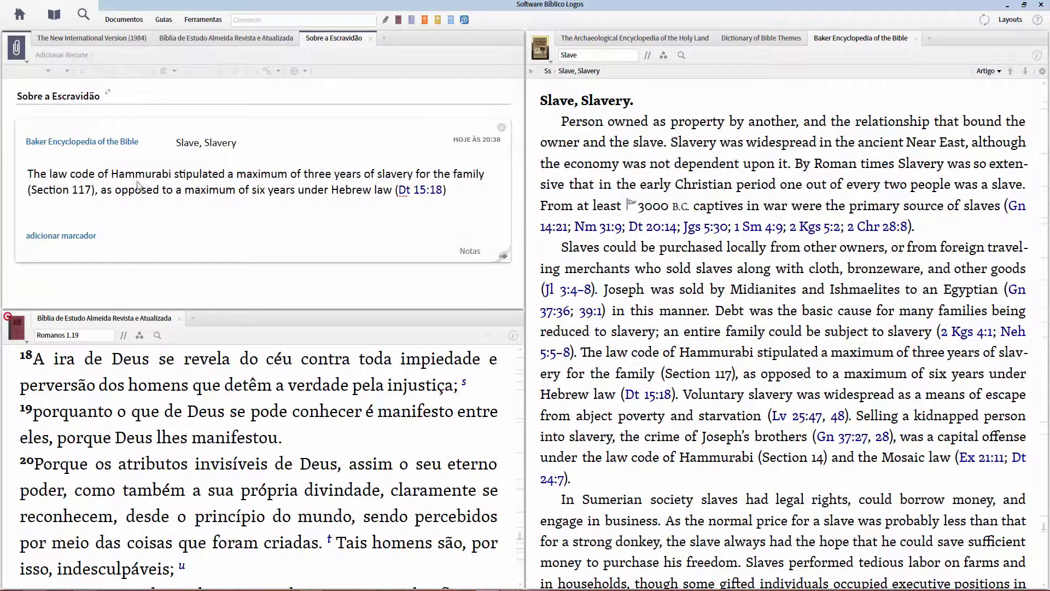
pyautogui.click(234, 190)
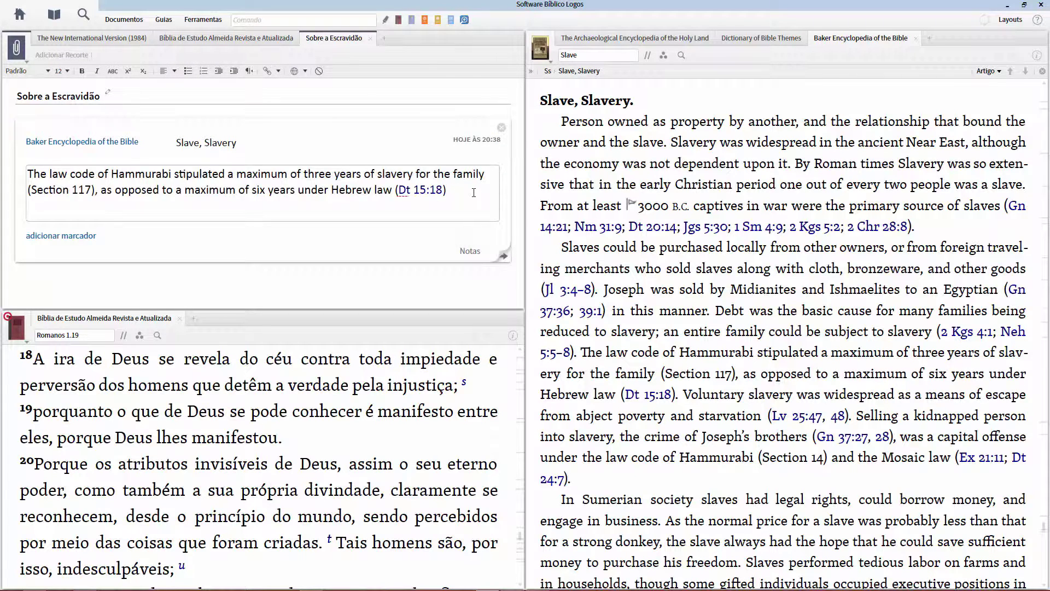
pyautogui.press('Return')
pyautogui.write('Dar uma olhada melhor aqui.')
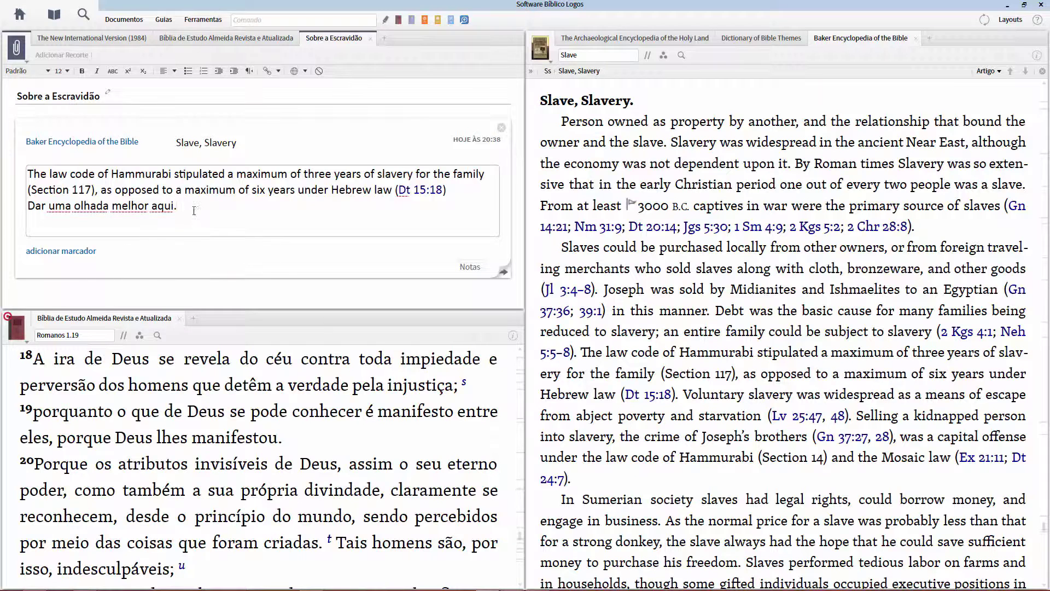
pyautogui.moveTo(193, 210); pyautogui.dragTo(27, 214)
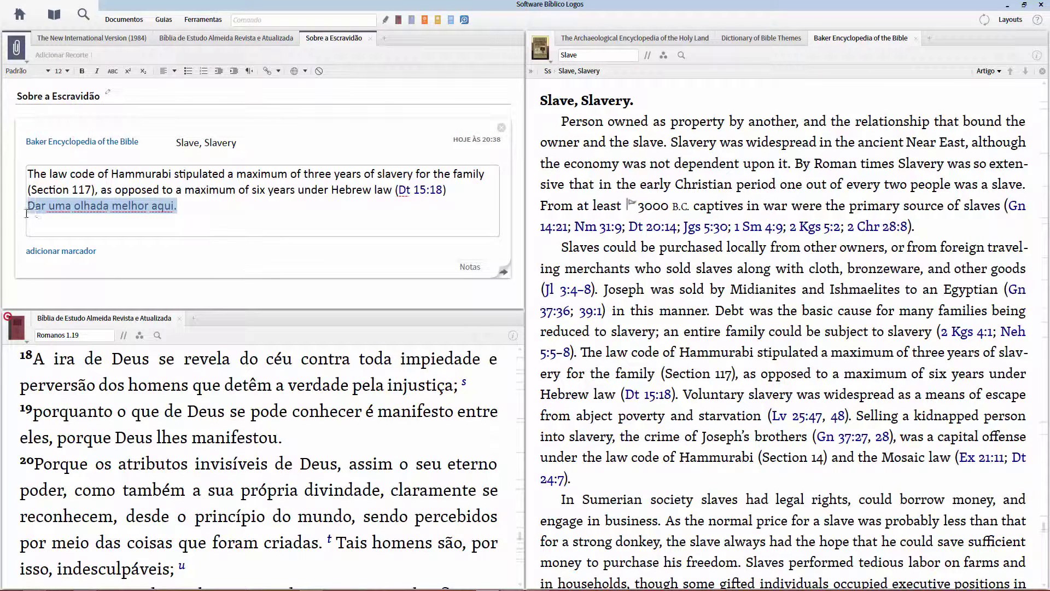
pyautogui.press('BackSpace')
# Add the note "Aqui ele faz uma referencia ao código de Hamurabi." to the Slave, Slavery clipping
pyautogui.click(480, 263)
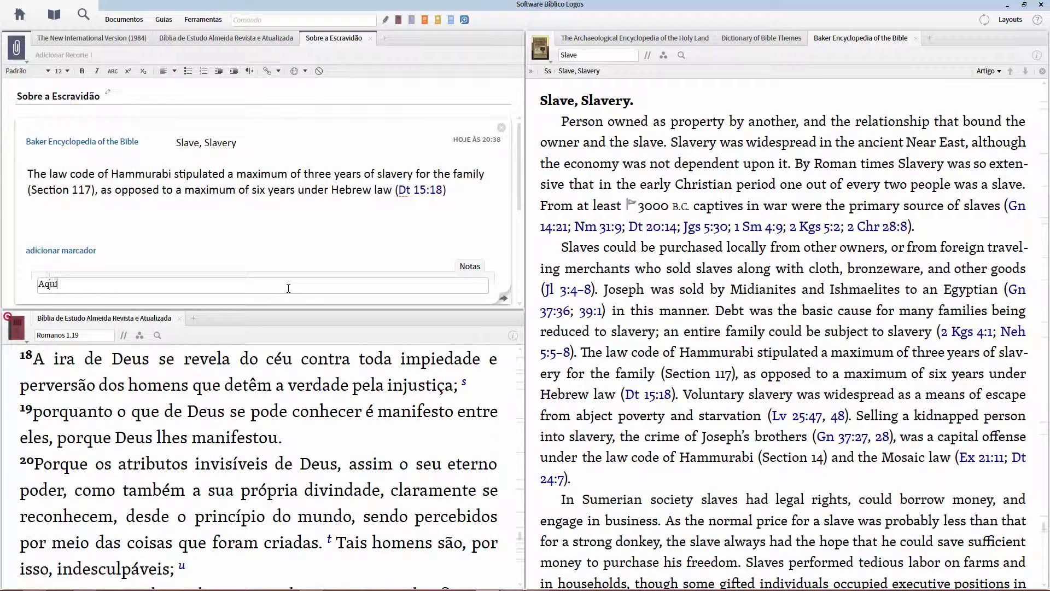
pyautogui.write('Aqui ele faz uma ereferencia')
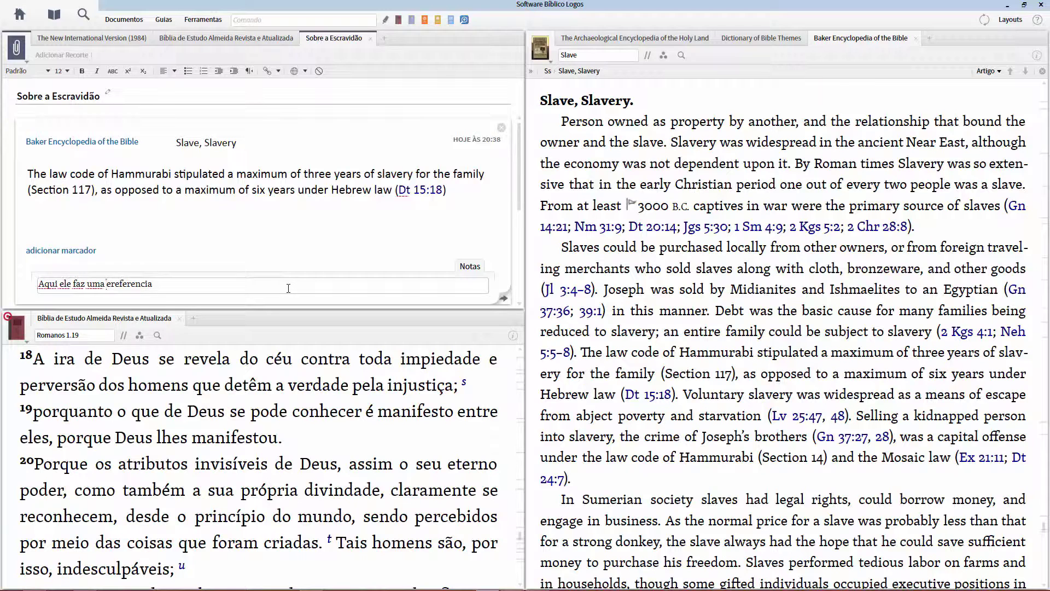
pyautogui.press('BackSpace')
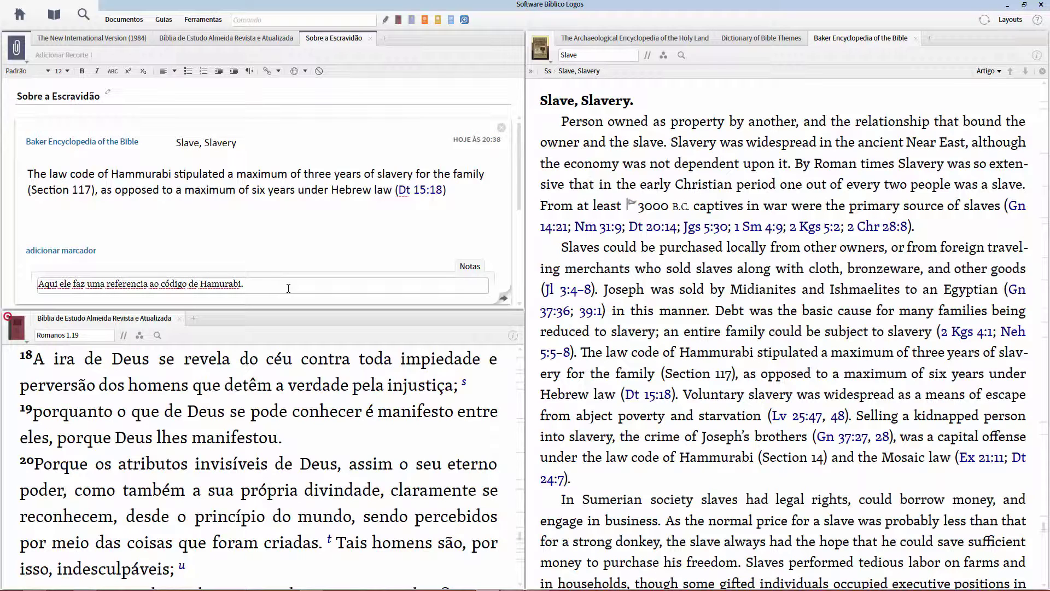
pyautogui.press('Return')
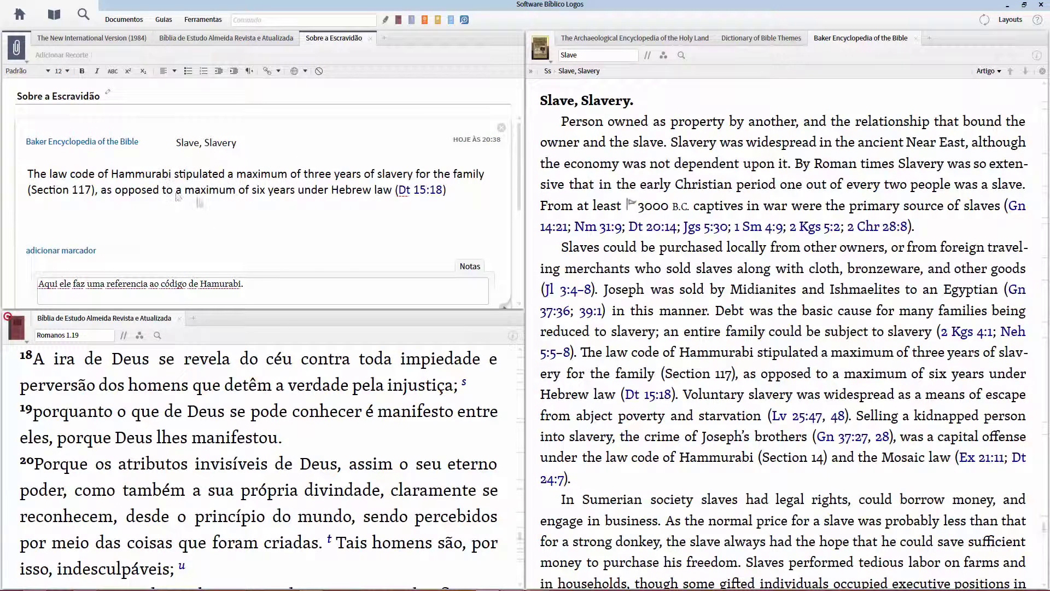
pyautogui.click(776, 361)
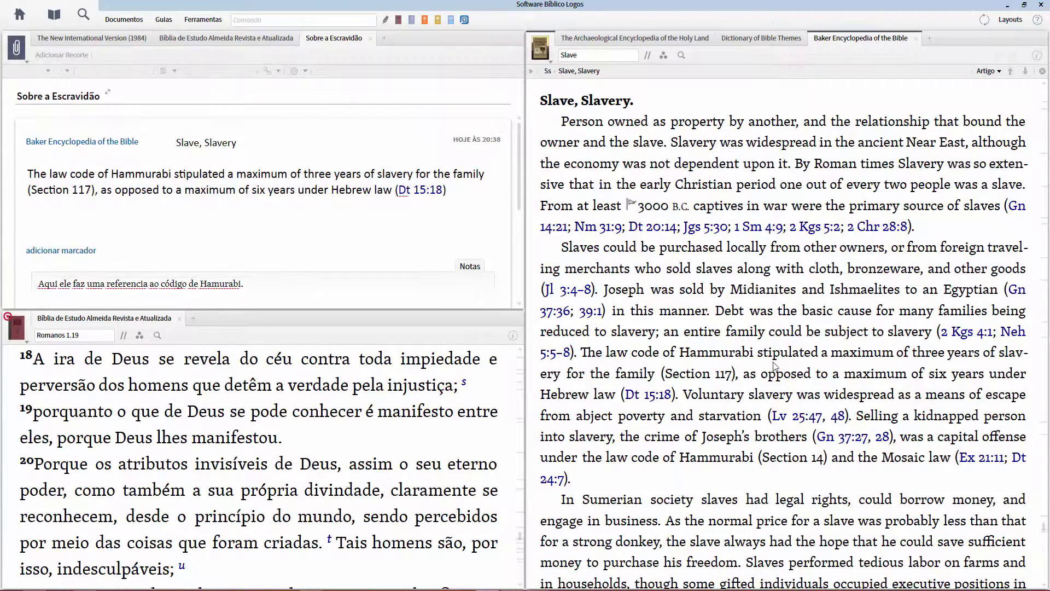
# Open the Lv 25:10 reference from the slavery article and add verse 10 of the Almeida Bible as a clipping
pyautogui.scroll(-3, 765, 370)
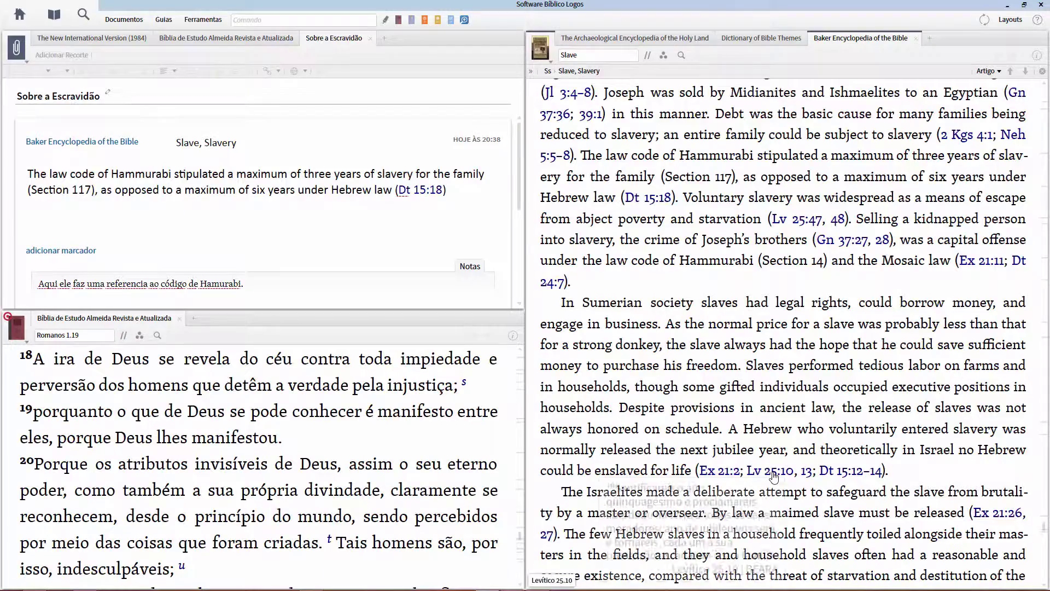
pyautogui.click(773, 471)
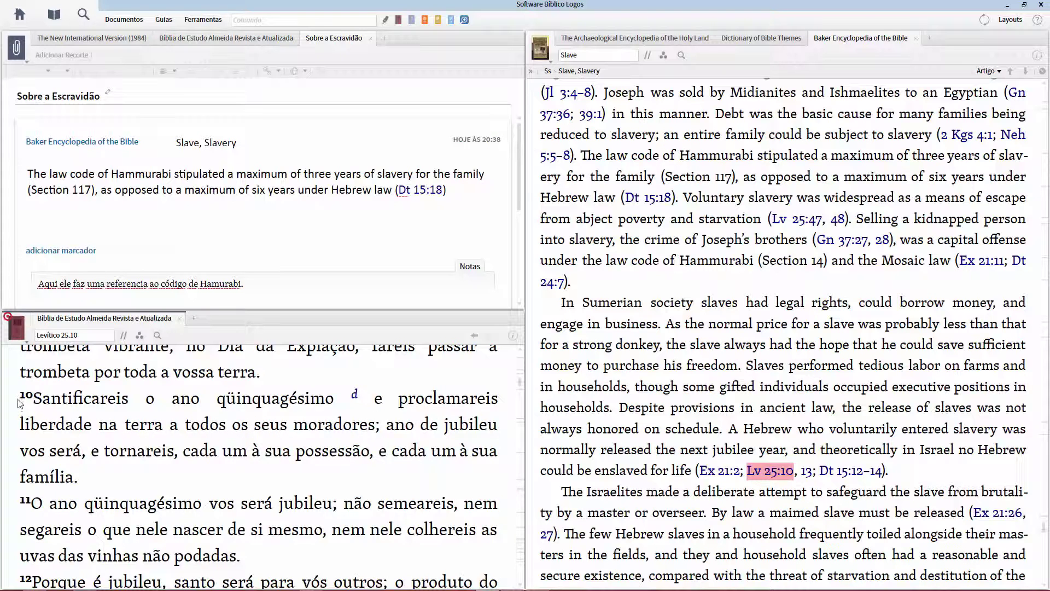
pyautogui.moveTo(20, 405); pyautogui.dragTo(102, 485)
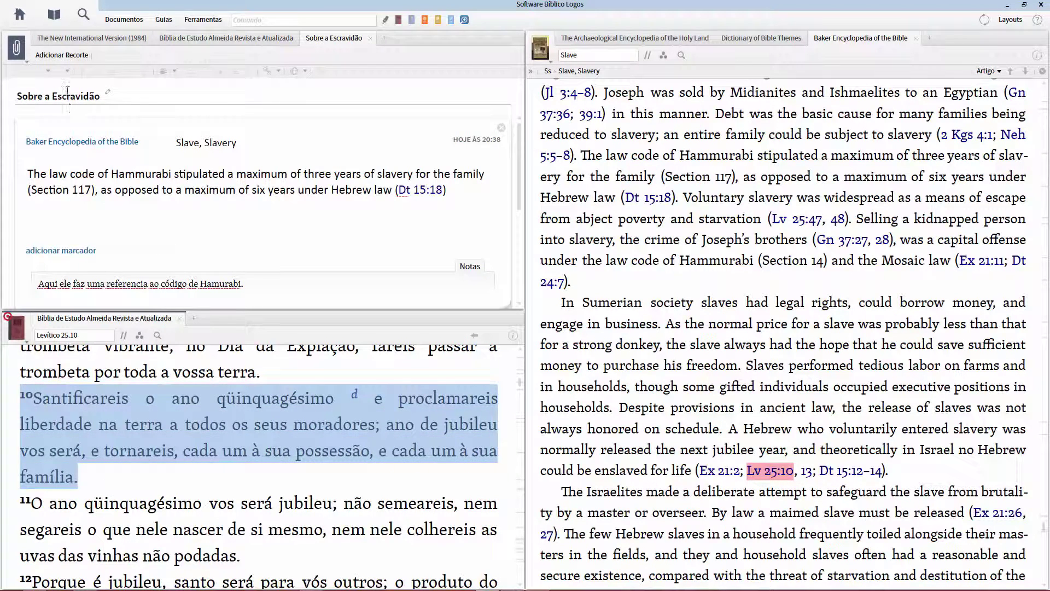
pyautogui.click(64, 55)
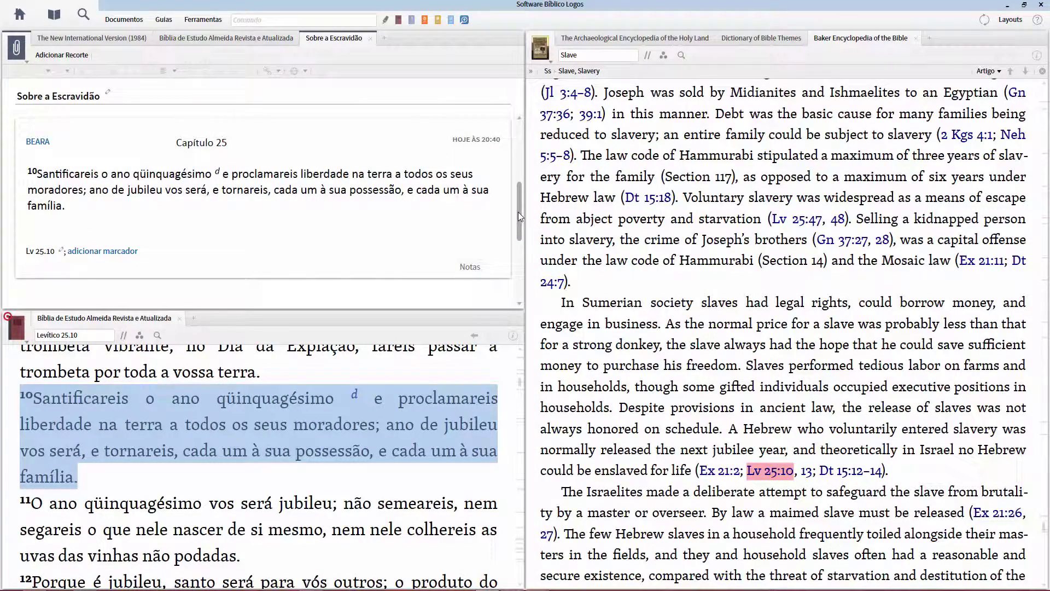
# Review both clippings with the document shown in the encyclopedia's pane, and move the document back beside the Bibles
pyautogui.moveTo(518, 212); pyautogui.dragTo(521, 156)
pyautogui.moveTo(465, 67); pyautogui.dragTo(749, 317)
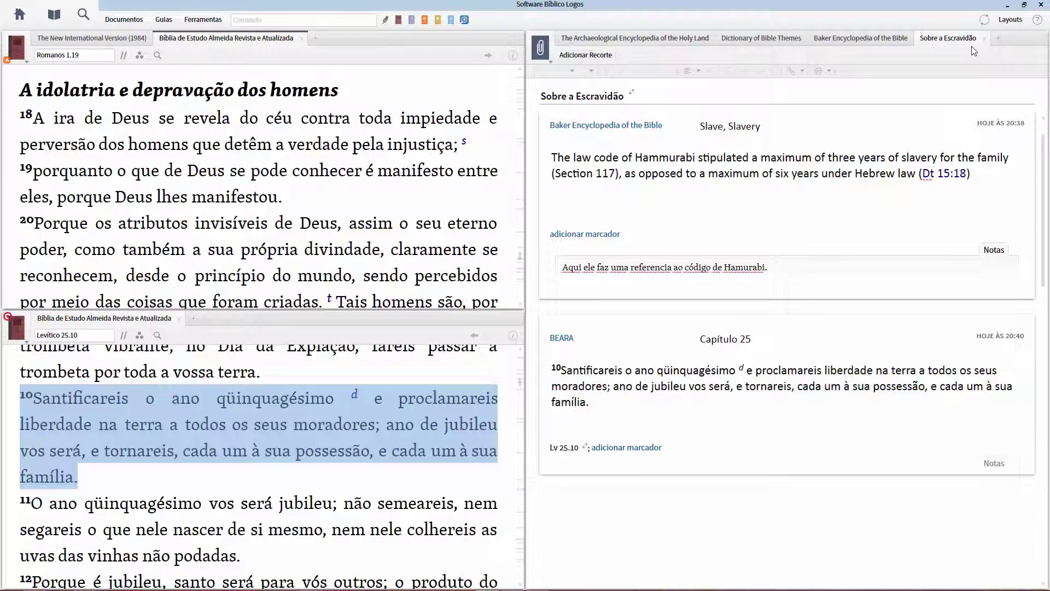
pyautogui.moveTo(961, 37); pyautogui.dragTo(296, 167)
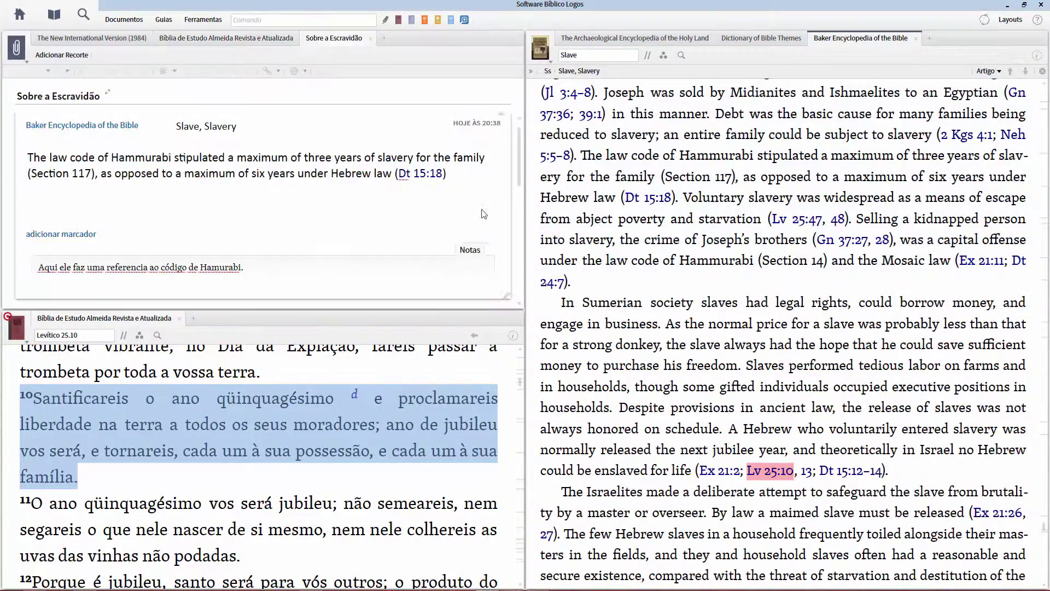
# Read further through the Baker Encyclopedia's slavery article and look over the slavery entries in the Dictionary of Bible Themes
pyautogui.scroll(-5, 760, 358)
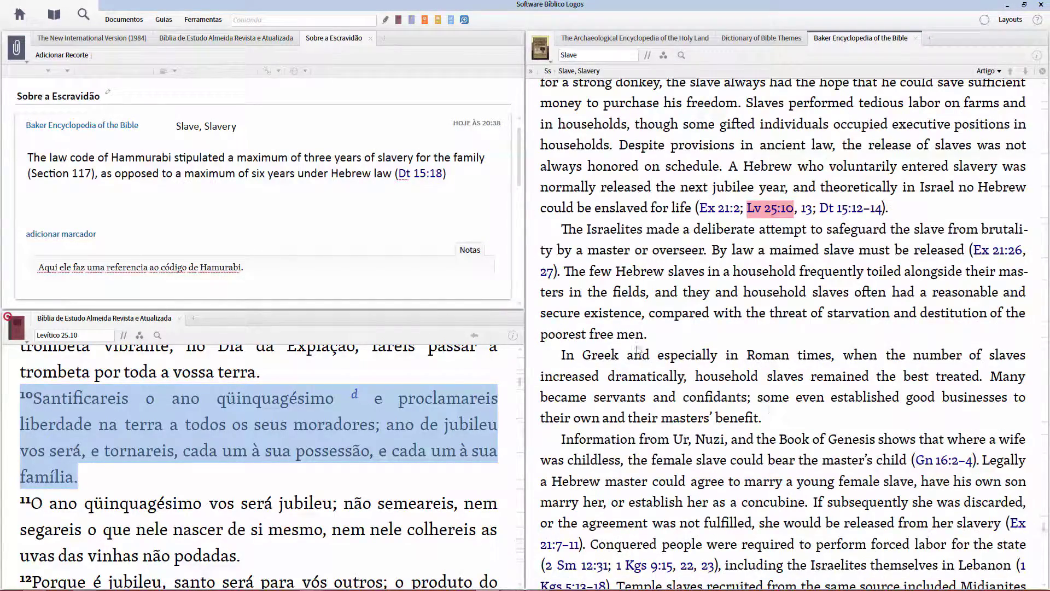
pyautogui.scroll(-2, 652, 361)
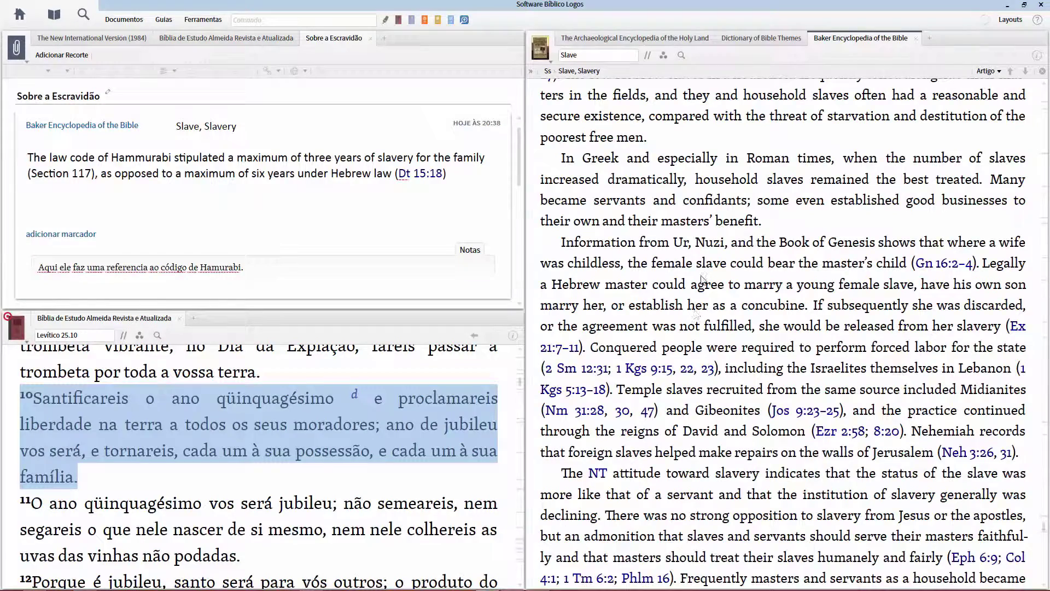
pyautogui.click(756, 39)
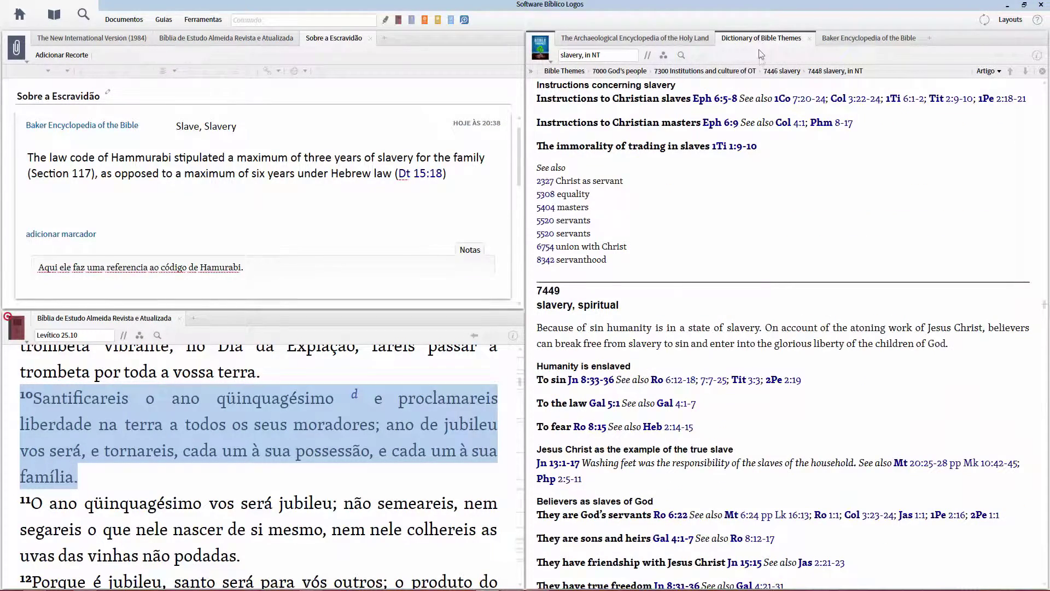
pyautogui.scroll(-2, 753, 303)
pyautogui.scroll(3, 748, 281)
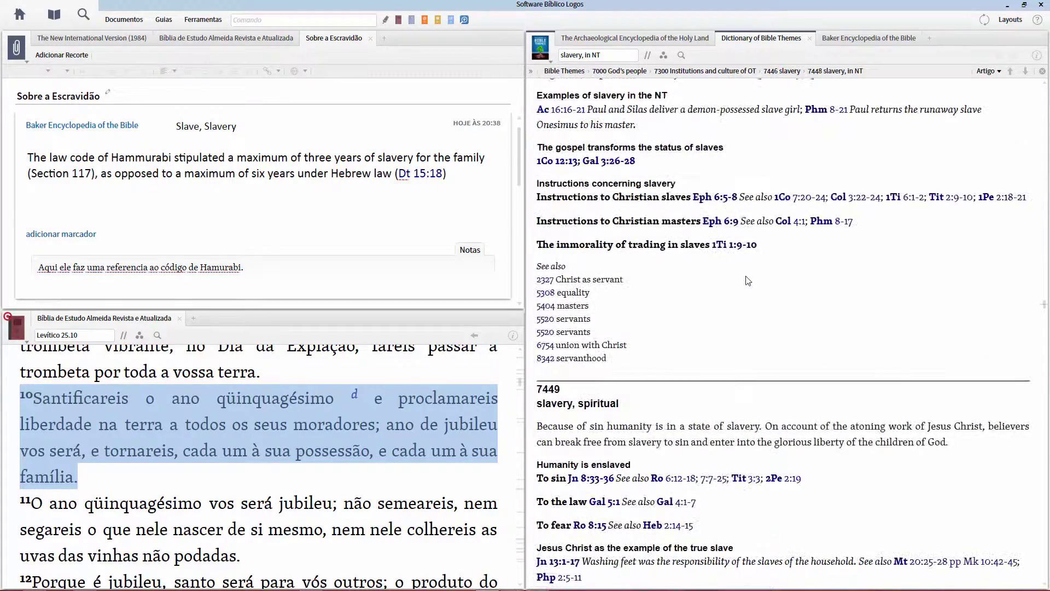
# Add the passage from "After the conquest of Canaan" to "(Gen. 49:14–15)" in the Archaeological Encyclopedia's Slavery and Work article as a clipping
pyautogui.click(636, 38)
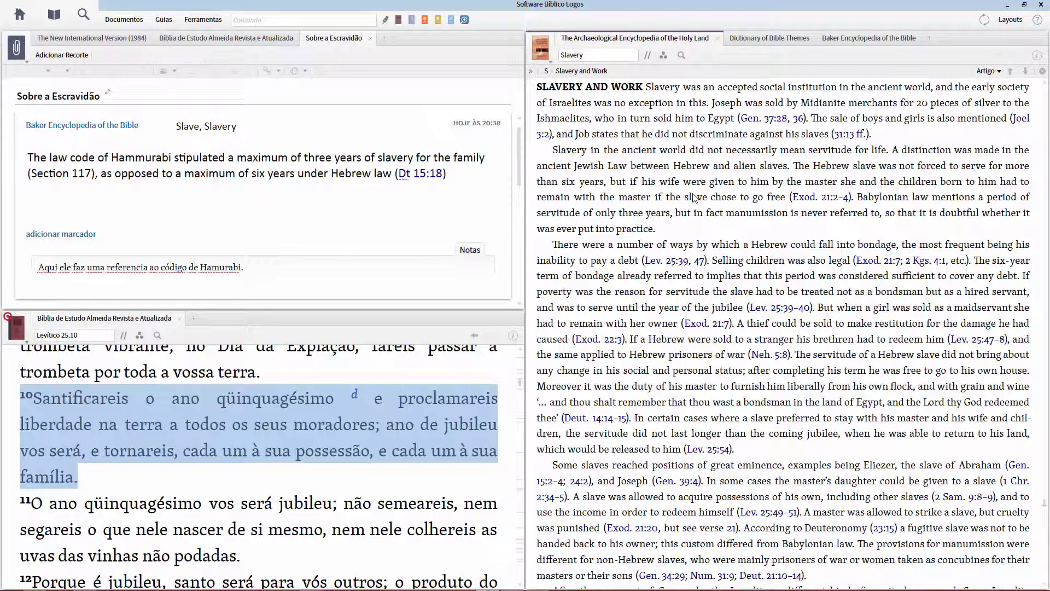
pyautogui.scroll(-3, 688, 212)
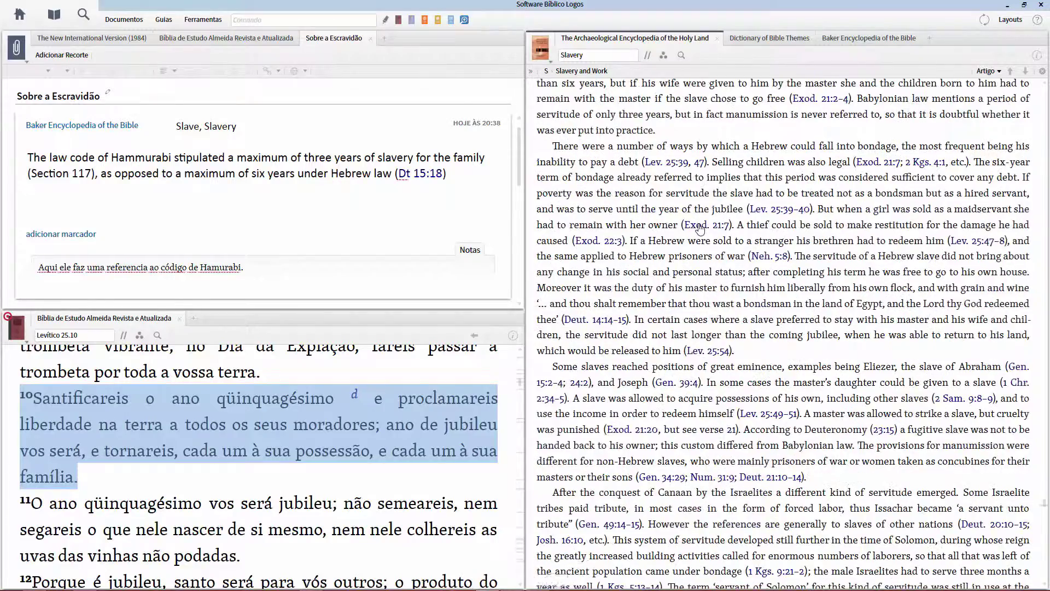
pyautogui.scroll(-6, 700, 228)
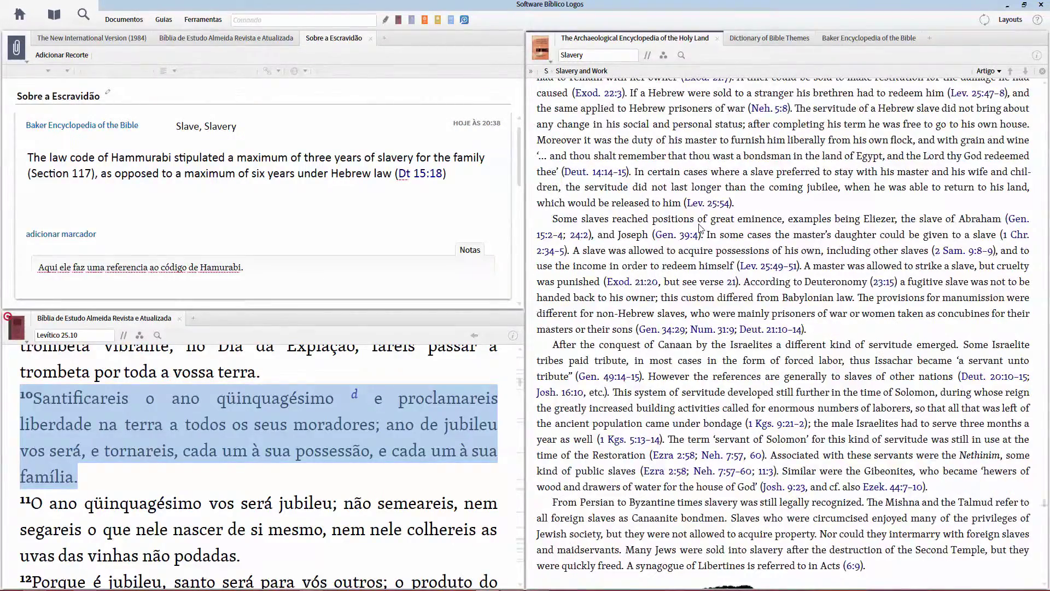
pyautogui.scroll(-5, 705, 283)
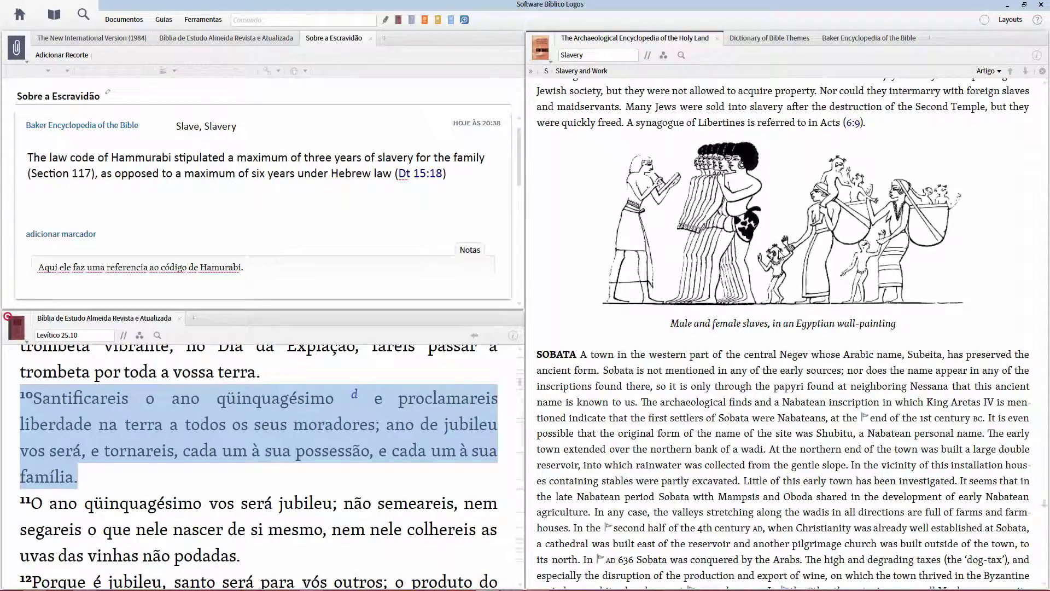
pyautogui.scroll(1, 766, 254)
pyautogui.scroll(-2, 776, 259)
pyautogui.scroll(-3, 777, 259)
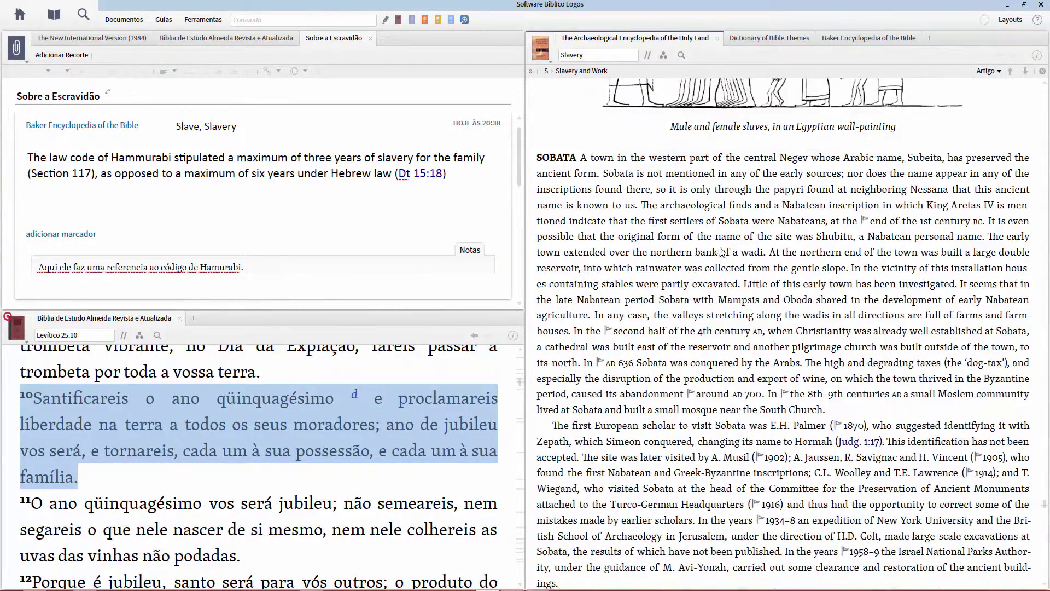
pyautogui.scroll(5, 710, 247)
pyautogui.scroll(5, 709, 246)
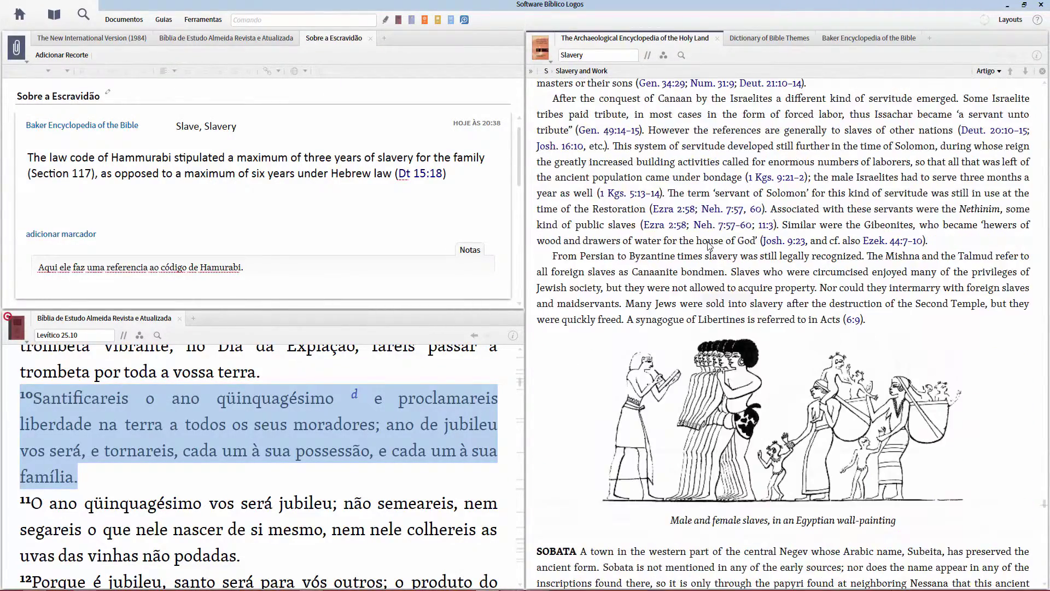
pyautogui.moveTo(553, 198); pyautogui.dragTo(643, 229)
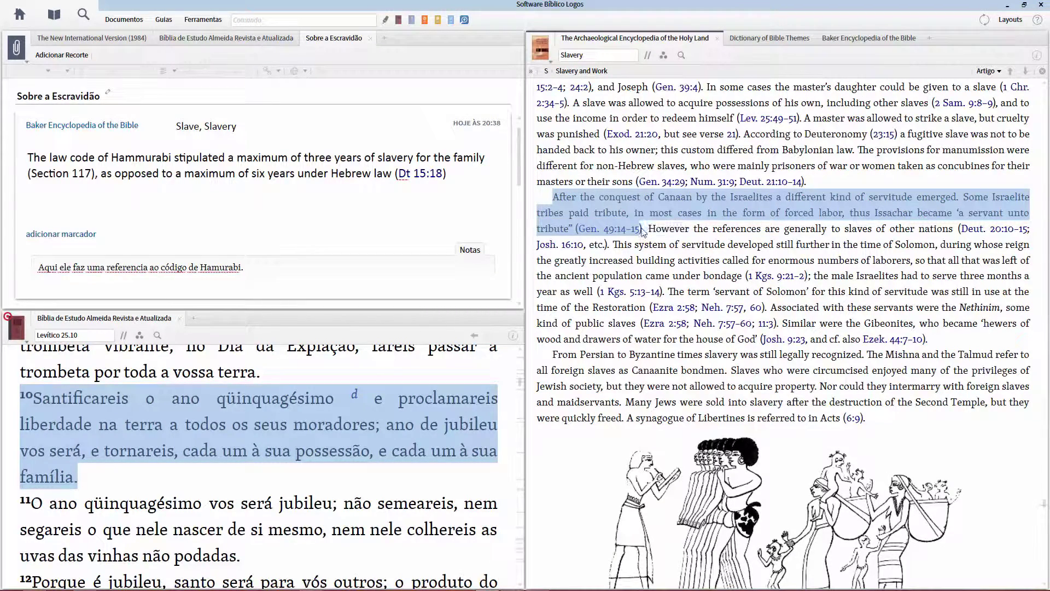
pyautogui.click(58, 55)
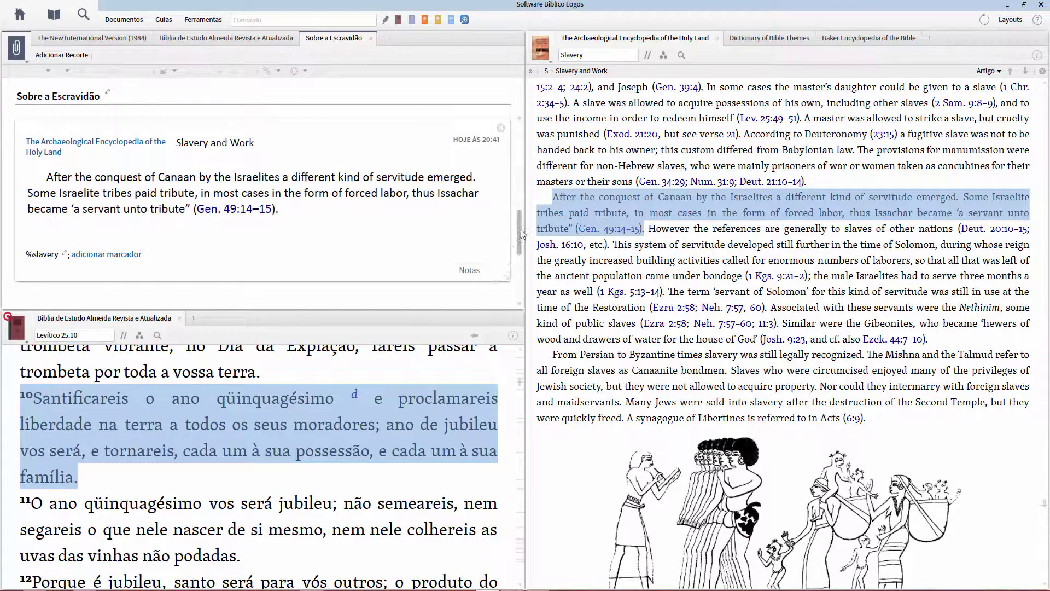
# Move the Sobre a Escravidão document to the encyclopedias' pane, review its clippings from the beginning, and close it
pyautogui.moveTo(330, 39); pyautogui.dragTo(775, 286)
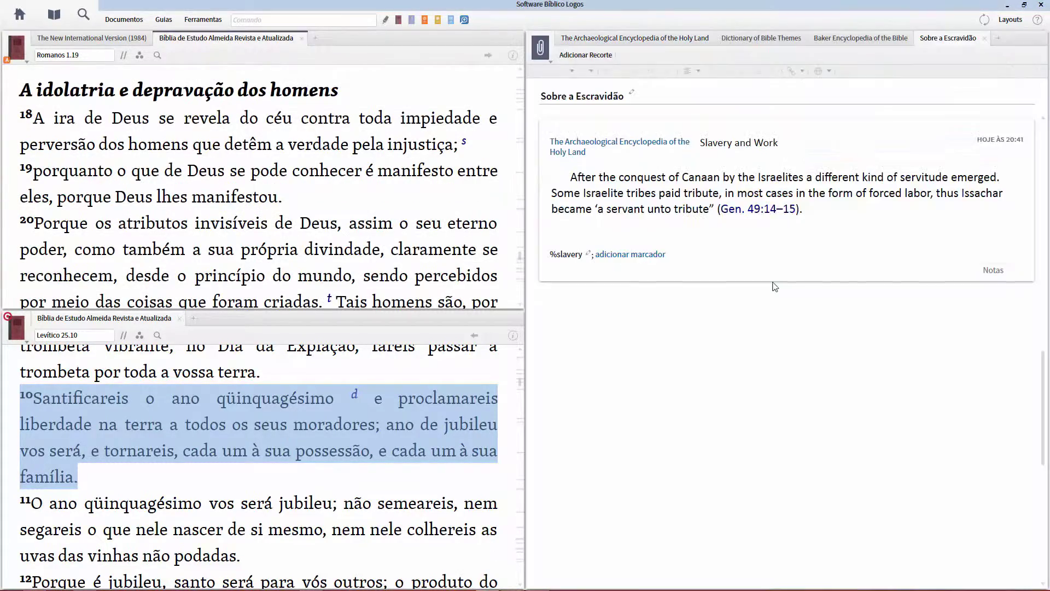
pyautogui.scroll(6, 765, 224)
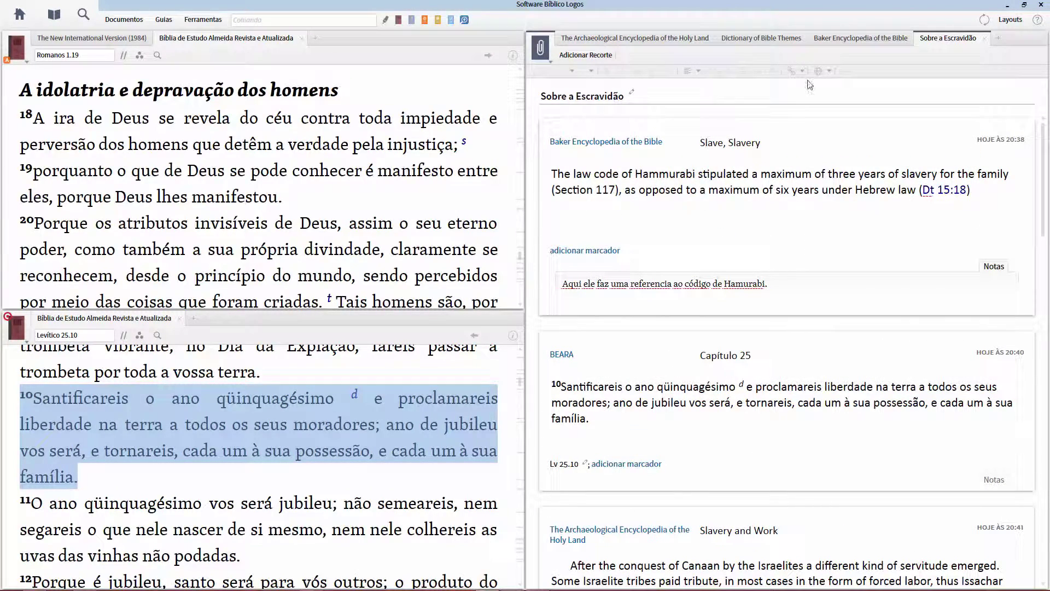
pyautogui.click(984, 38)
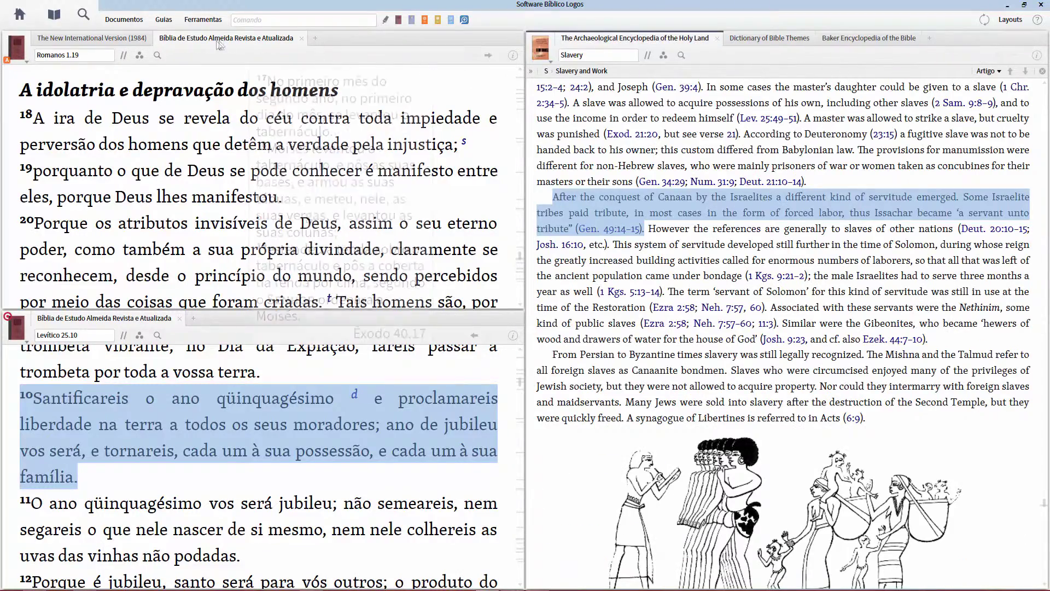
# Search the saved documents for "recorte" by type and for "escravi" by title
pyautogui.click(123, 21)
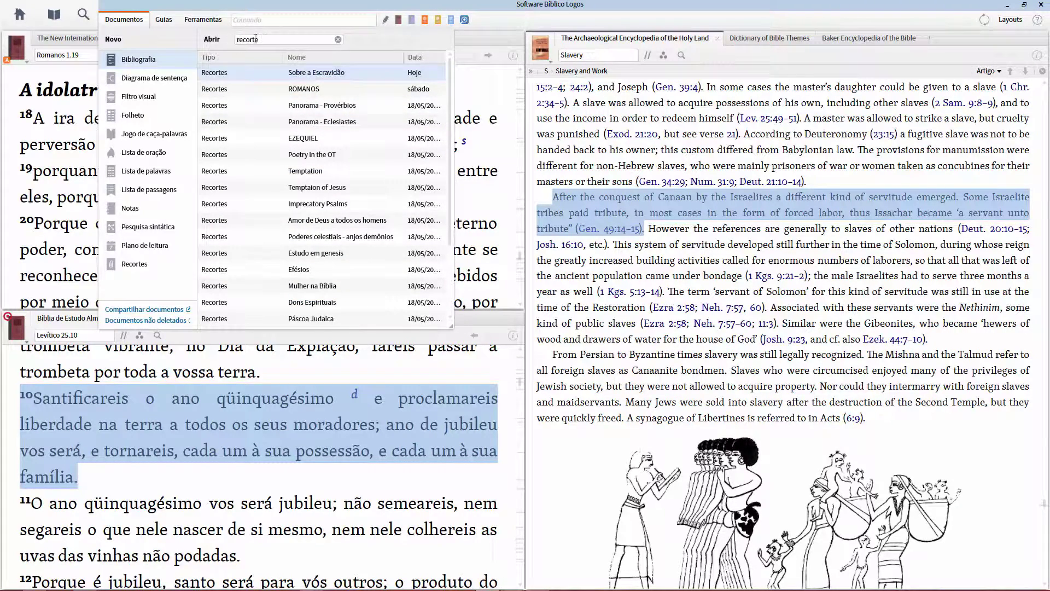
pyautogui.click(338, 40)
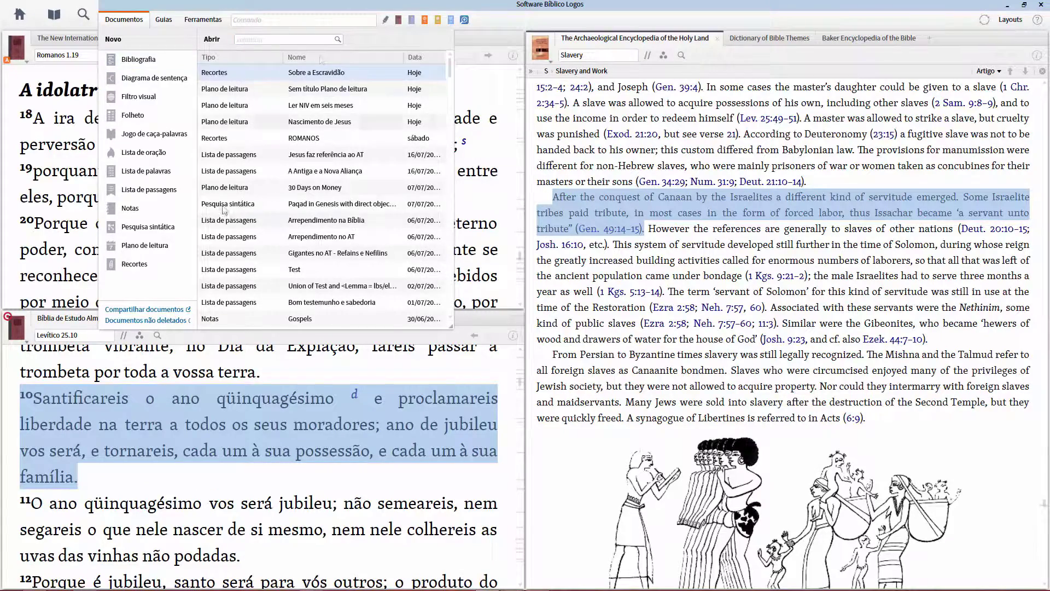
pyautogui.write('escrqa')
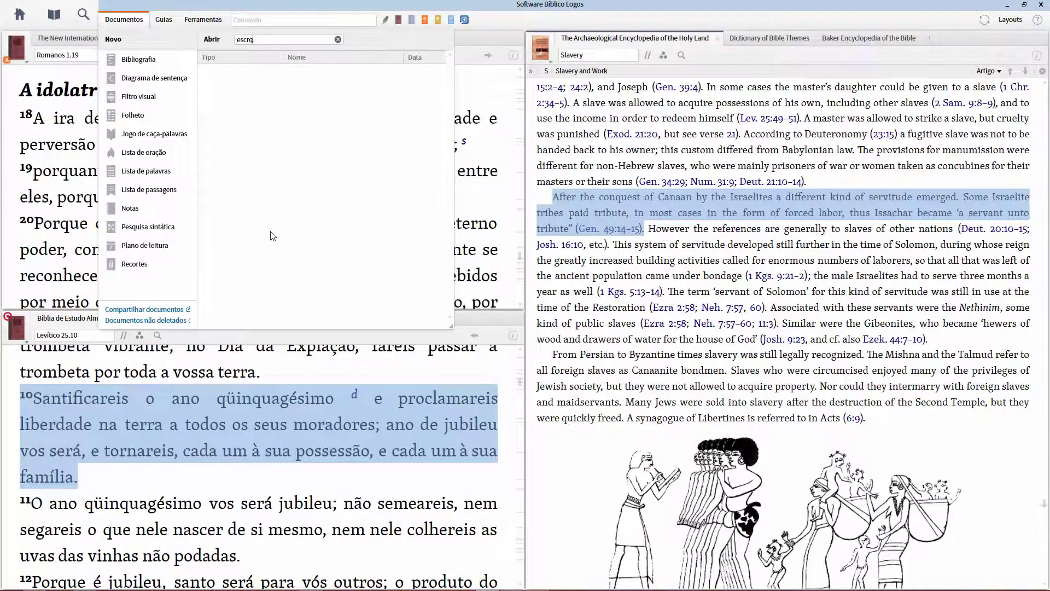
pyautogui.press('BackSpace')
pyautogui.write('avi')
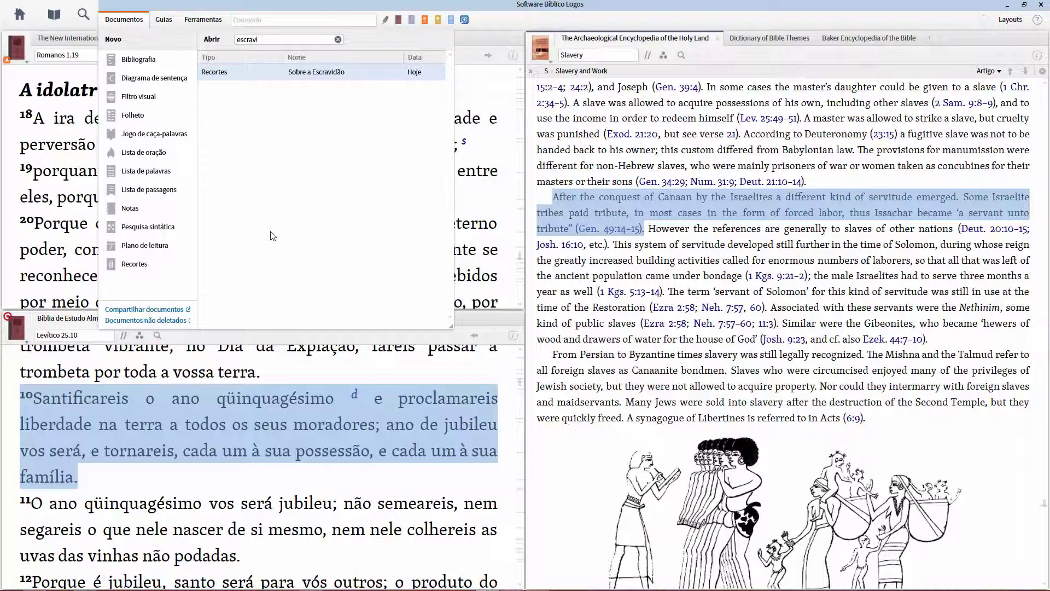
# Filter the saved documents by "recortes" and leave the document list
pyautogui.moveTo(274, 43); pyautogui.dragTo(205, 48)
pyautogui.write('re')
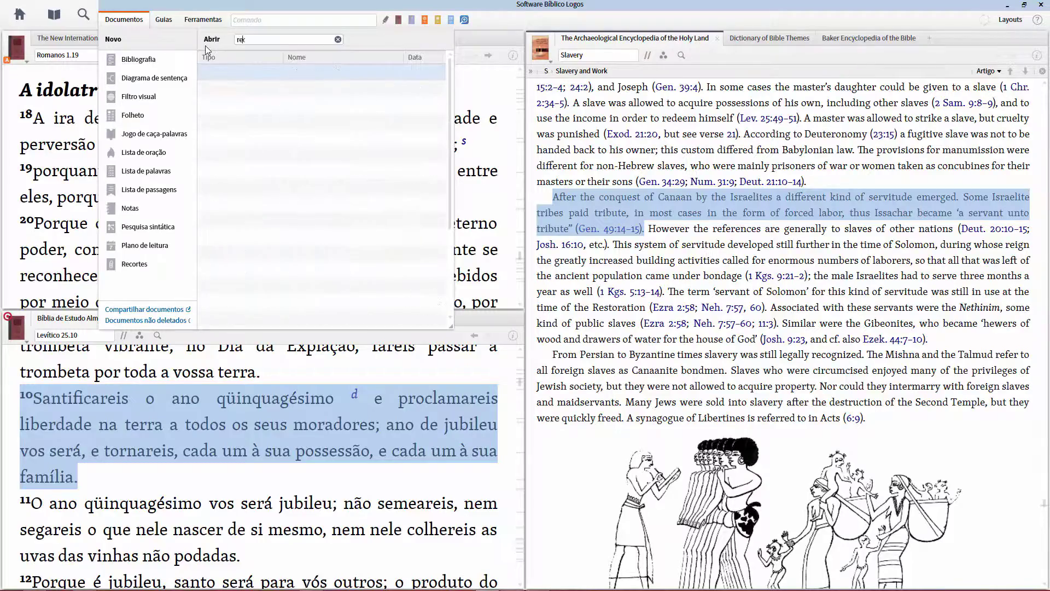
pyautogui.write('cortes')
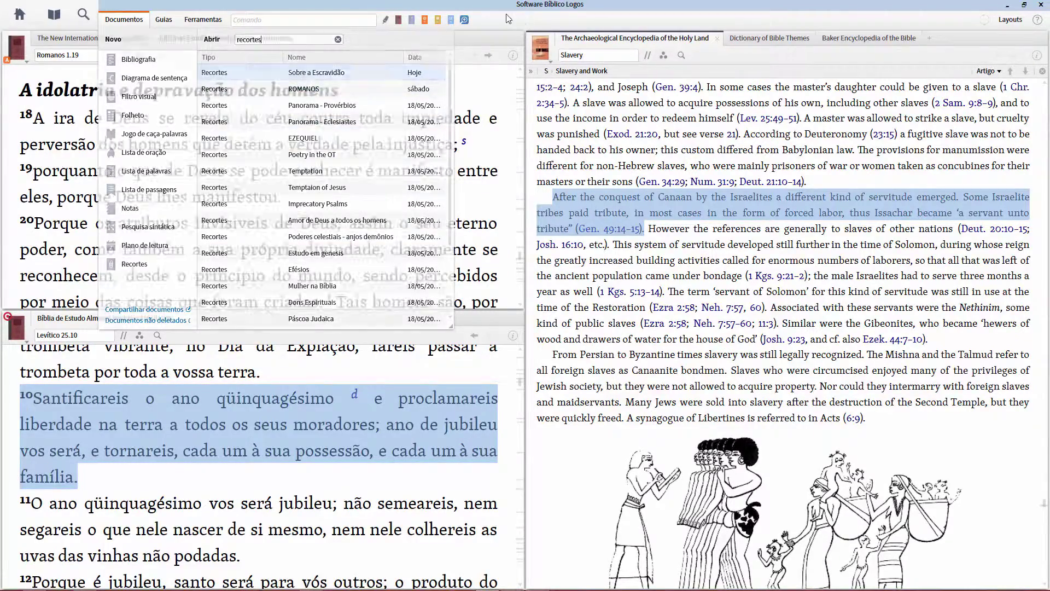
# Close The Archaeological Encyclopedia of the Holy Land
pyautogui.click(716, 38)
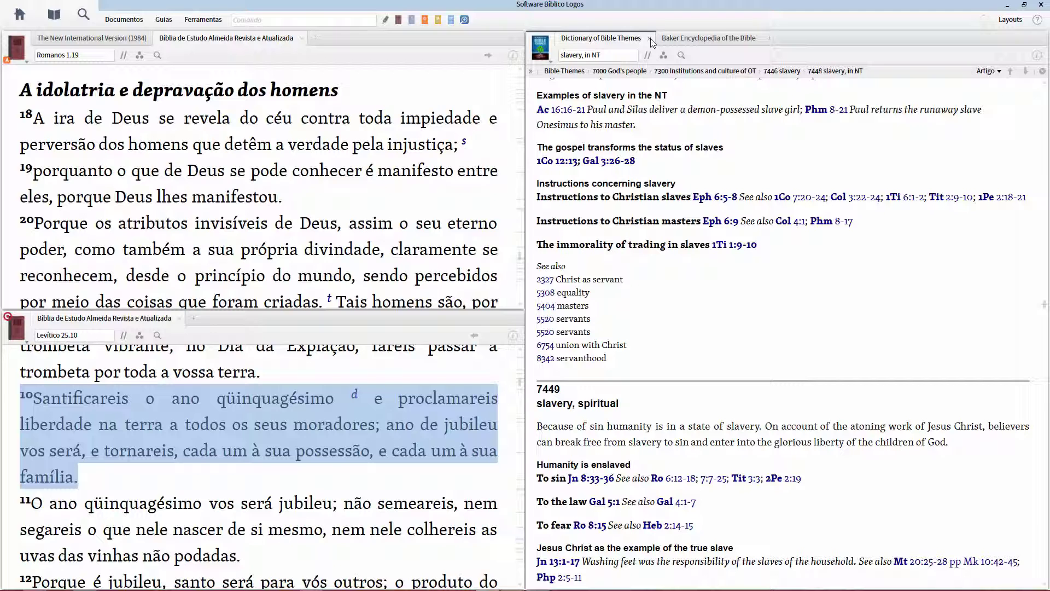
pyautogui.click(124, 20)
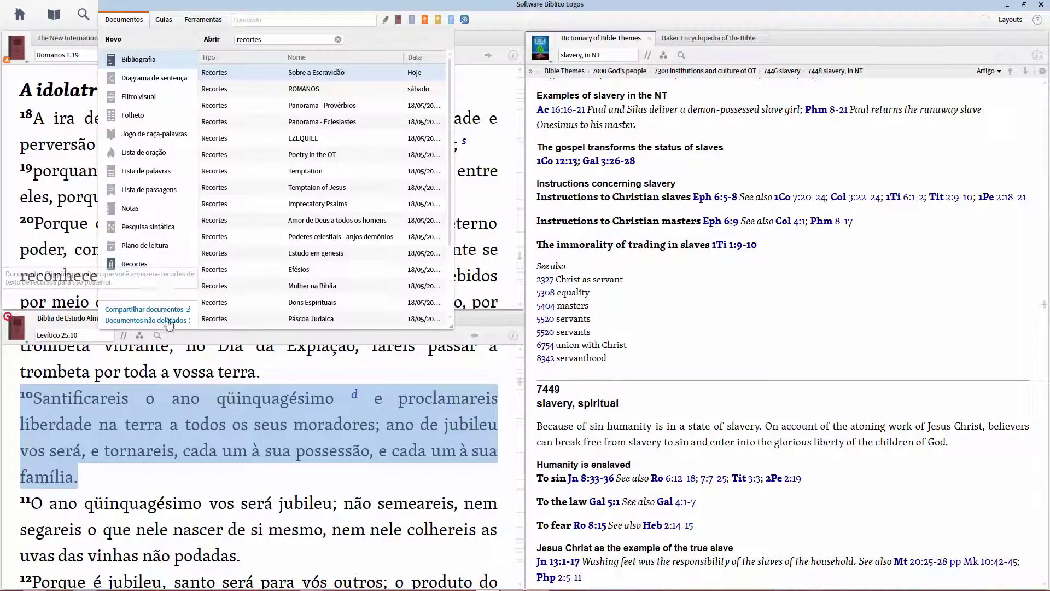
pyautogui.click(380, 382)
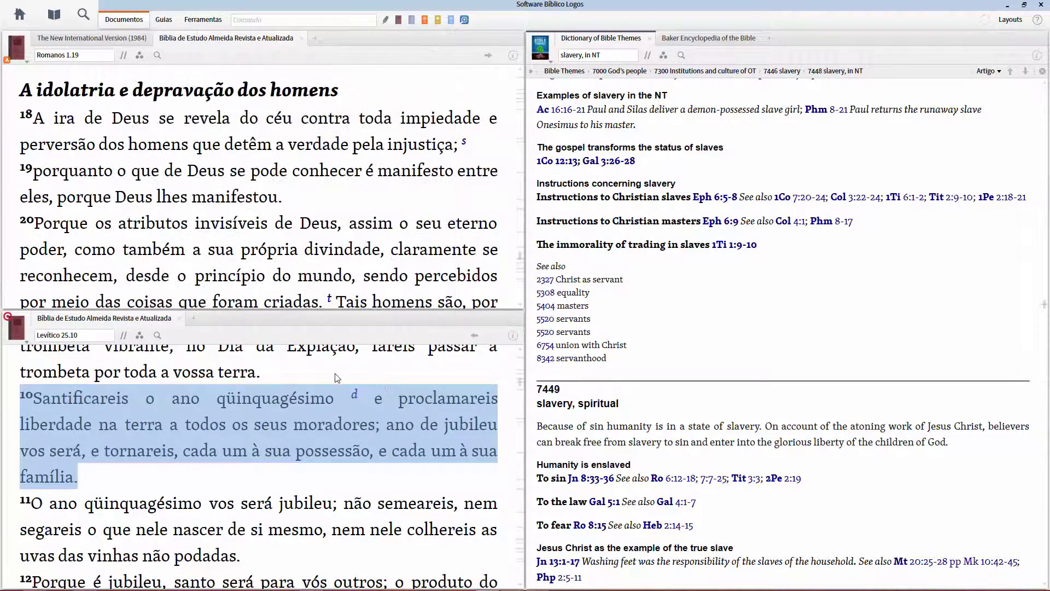
pyautogui.click(126, 22)
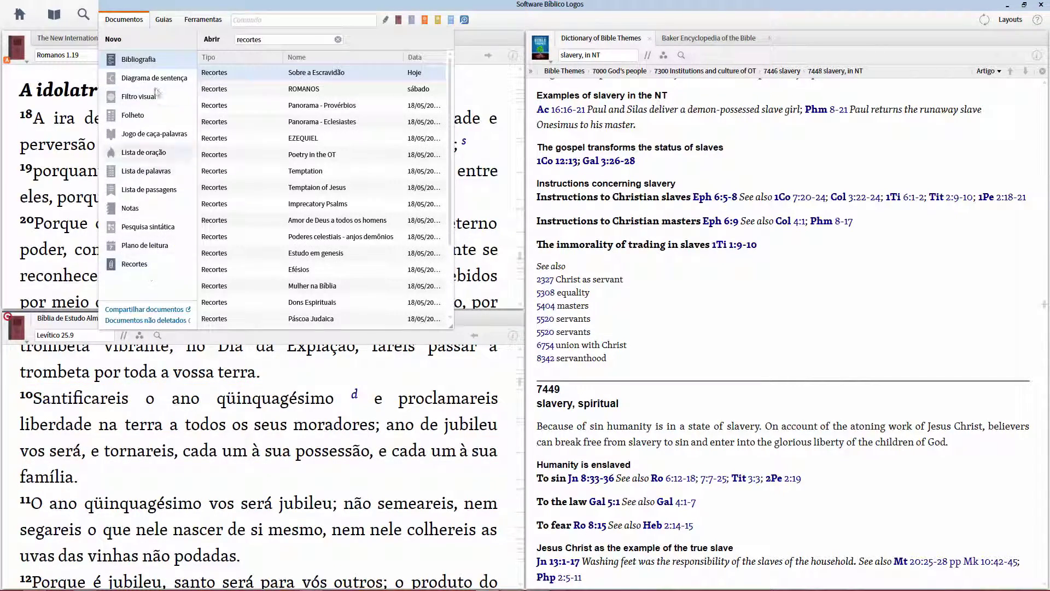
pyautogui.click(270, 363)
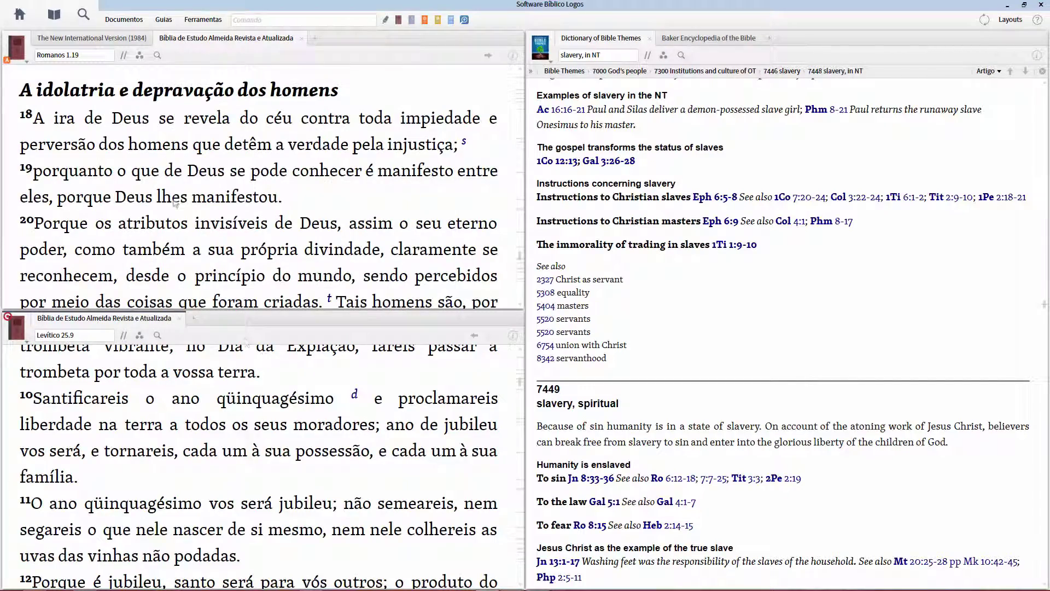
pyautogui.click(163, 19)
pyautogui.click(317, 346)
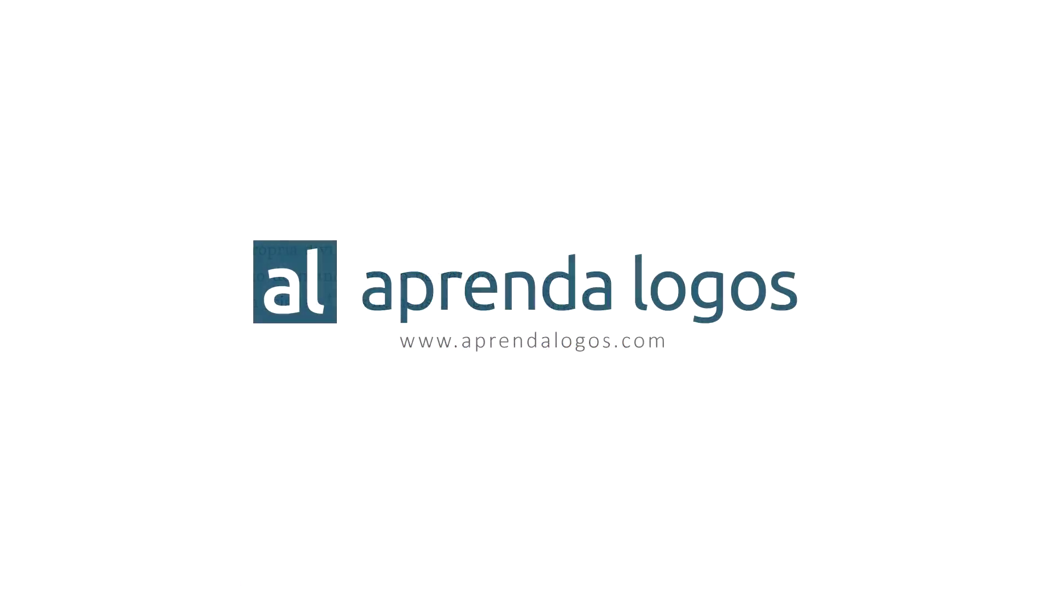